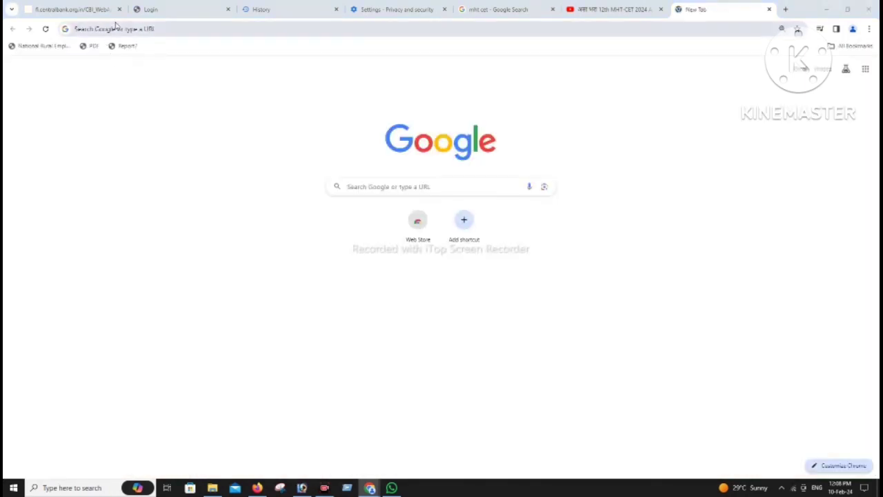
Load cetcell.mahacet.org and open the Candidate Registration A.Y 2024-25 sign-in page
left_click(114, 30)
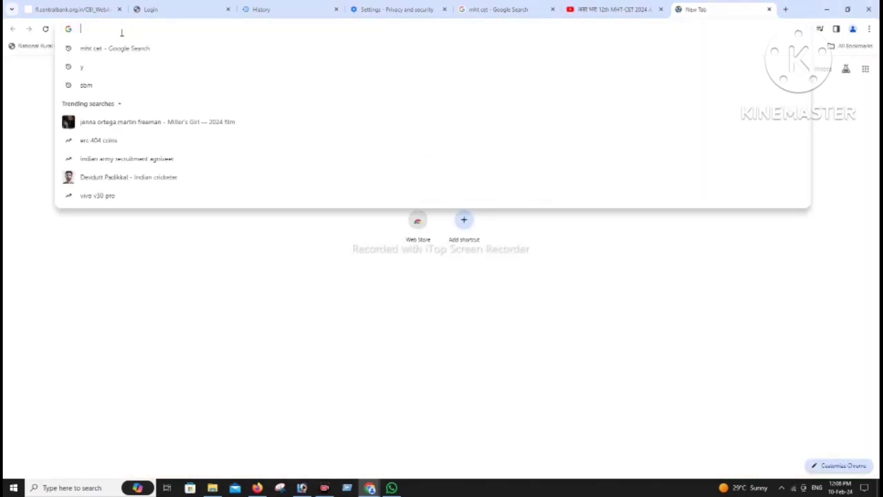
type("https://cetcell.mahacet.org/")
key("Return")
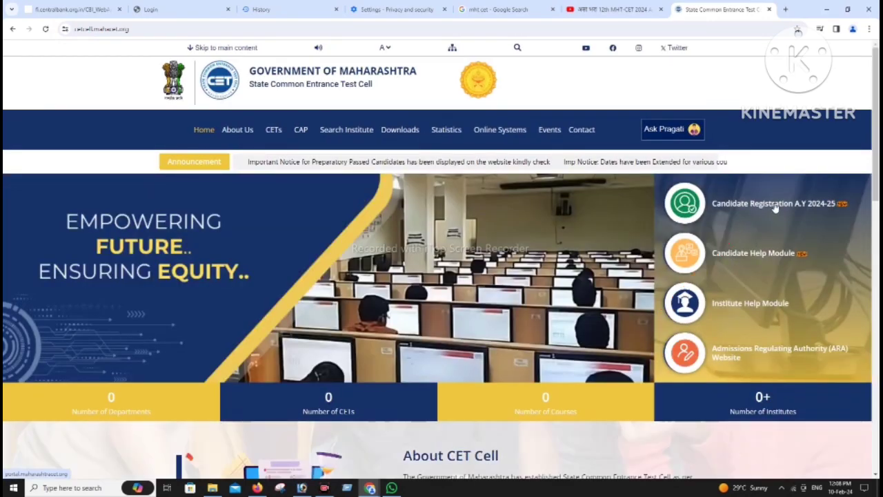
left_click(774, 207)
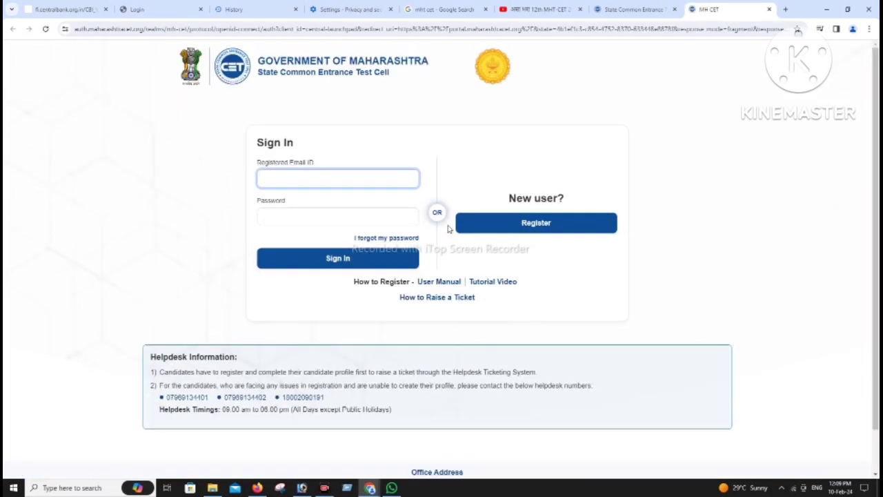
Start a new-user registration and enter the candidate's full name, correcting its spelling
left_click(530, 223)
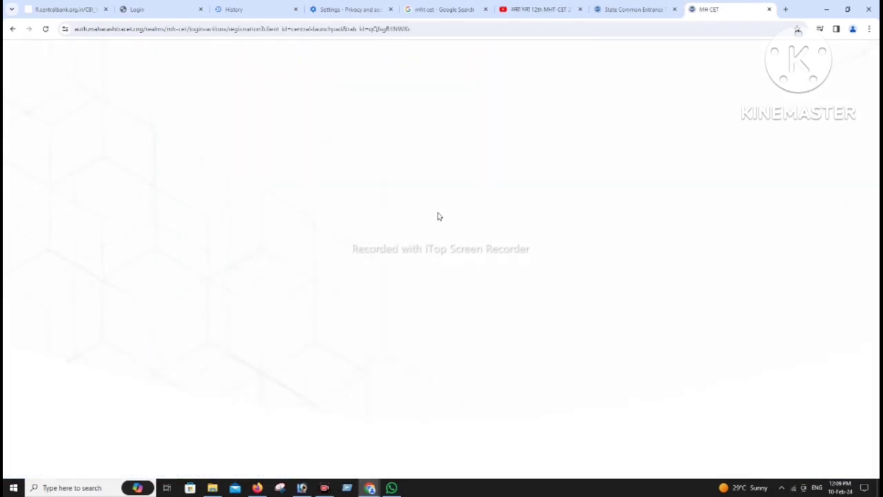
left_click(372, 193)
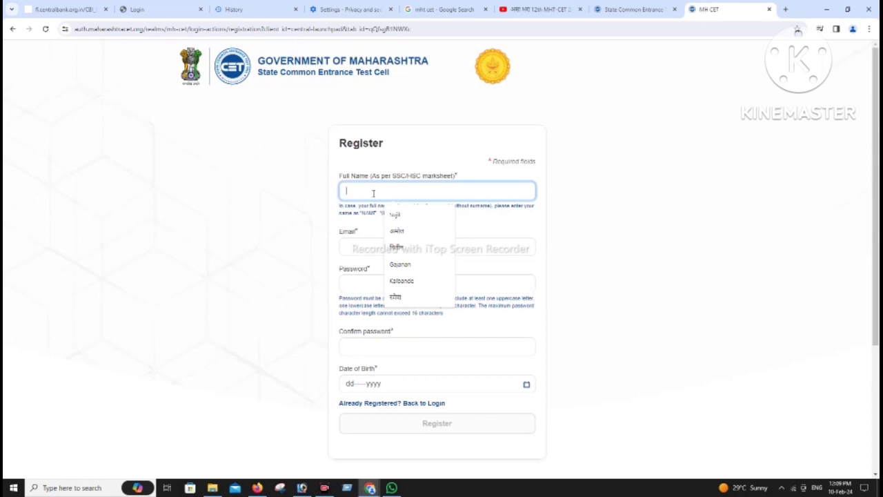
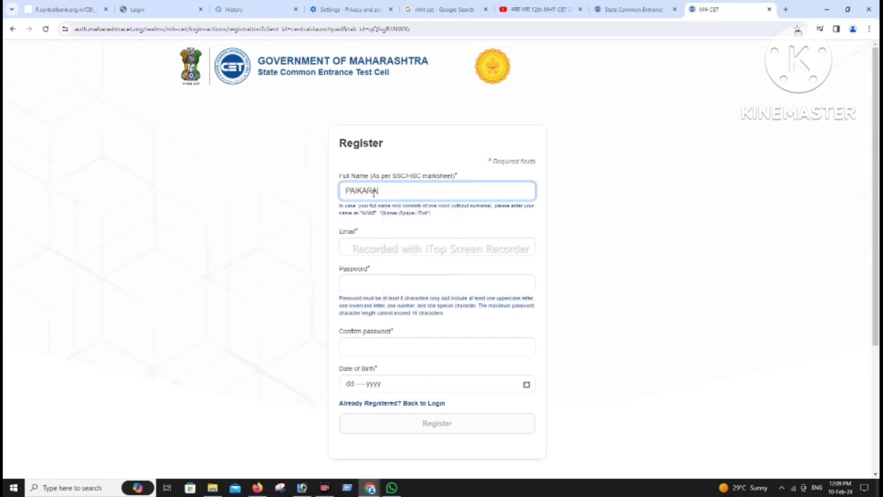
type("P")
key("BackSpace")
type("RAO")
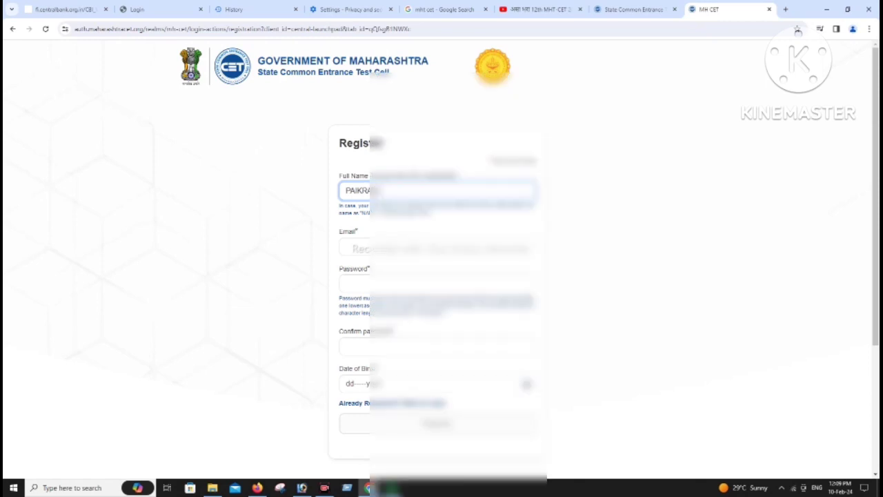
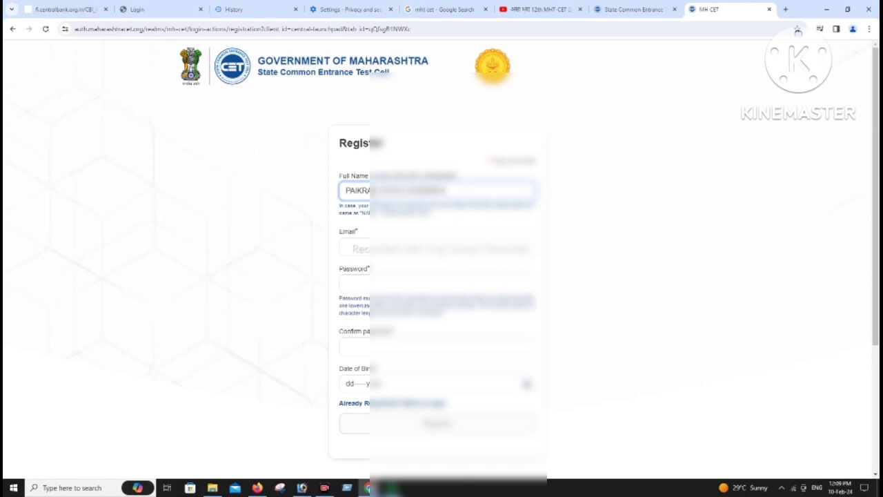
key("Tab")
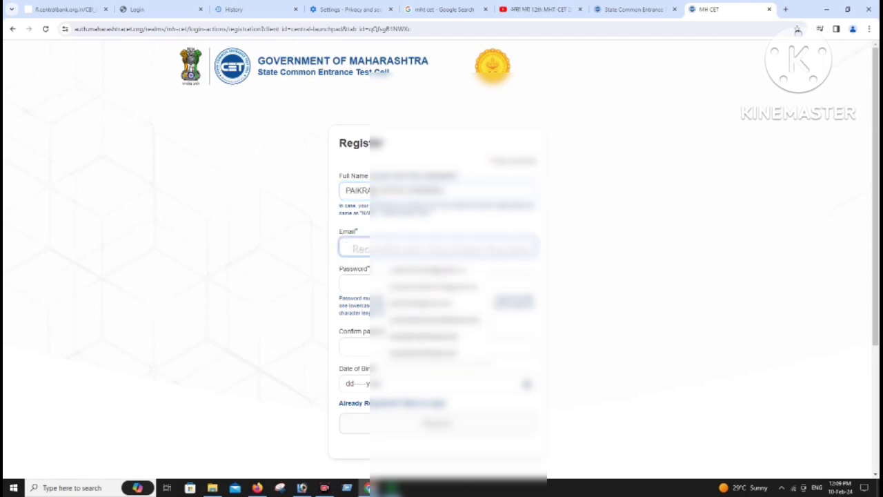
Fill in the e-mail, password, password confirmation and date of birth, then submit
scroll(456, 221, "down", 2)
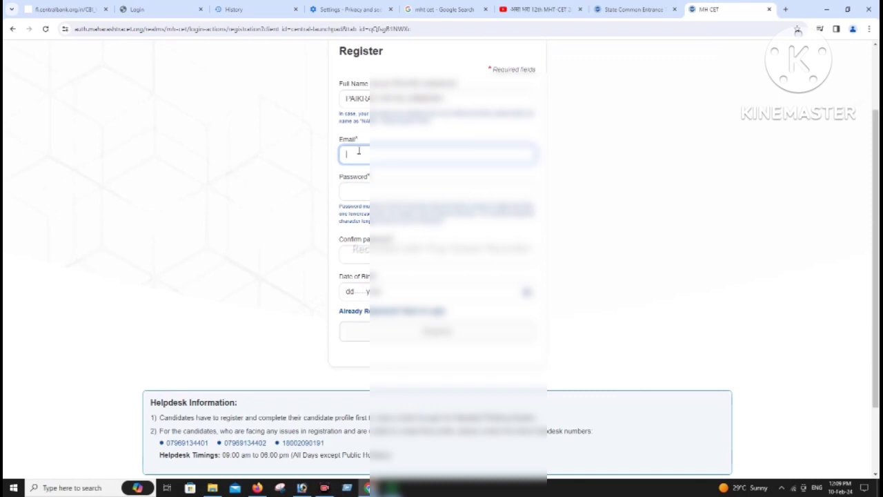
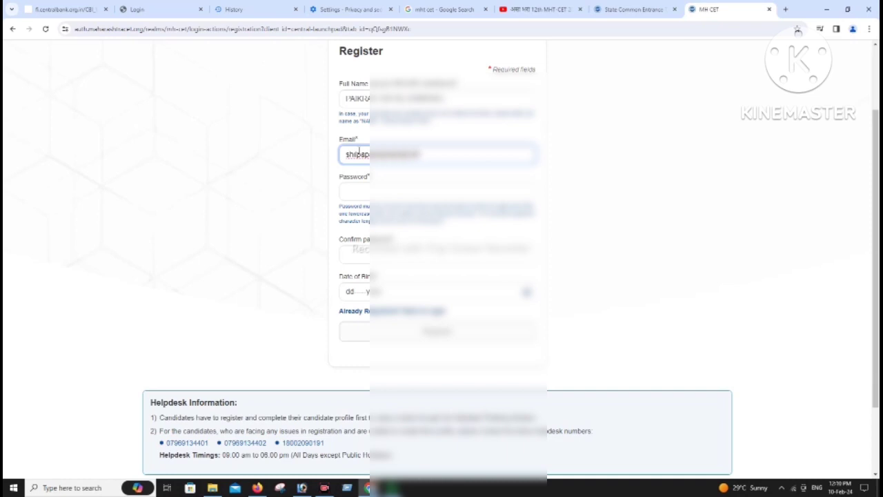
key("Tab")
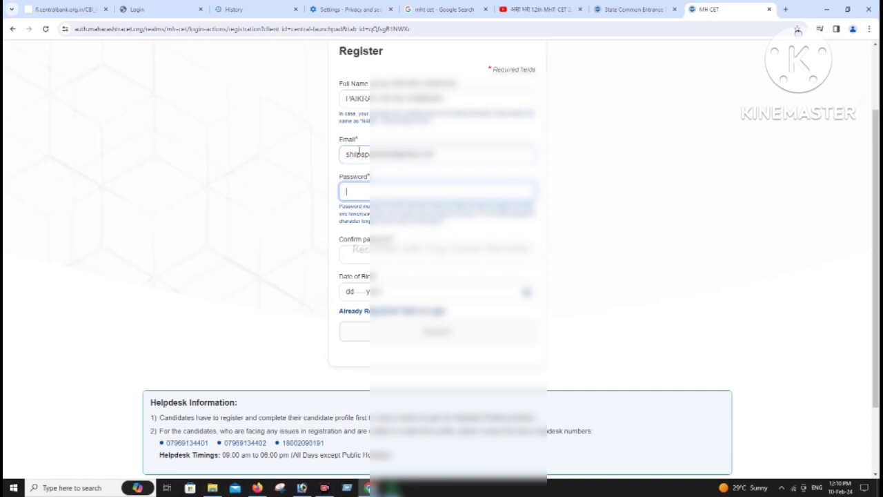
type("•••••••")
key("Tab")
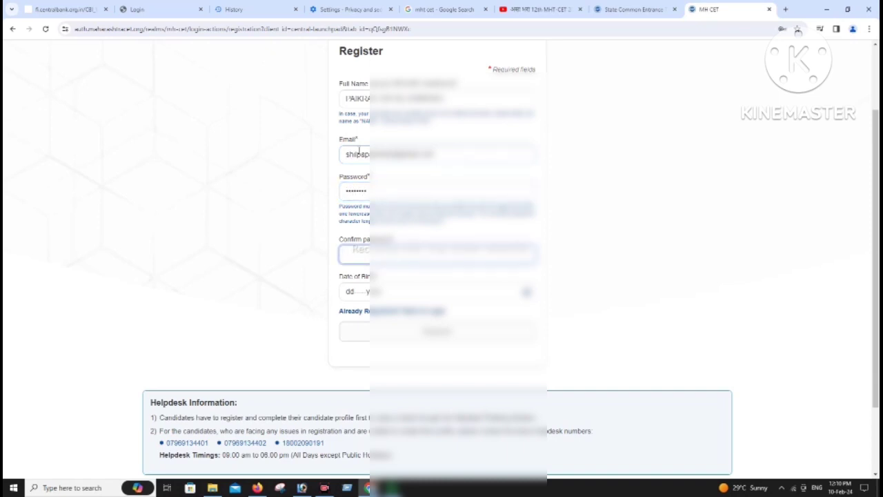
type("••••••••")
key("Tab")
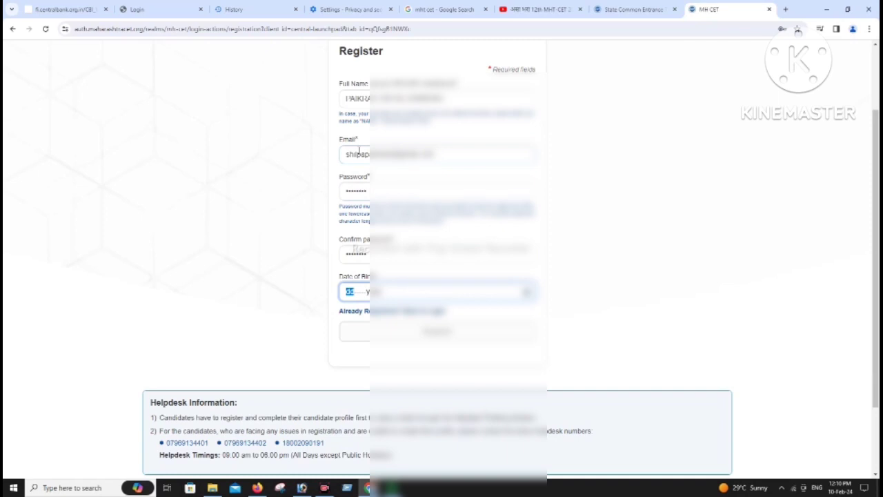
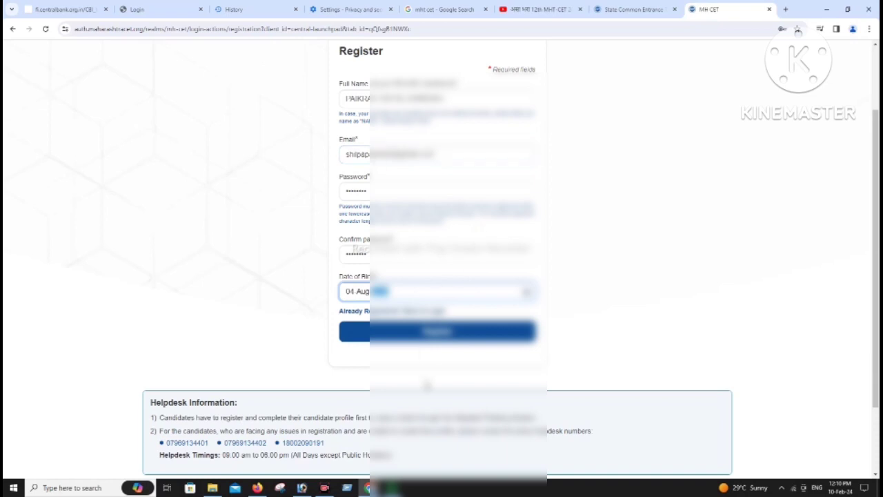
left_click(436, 334)
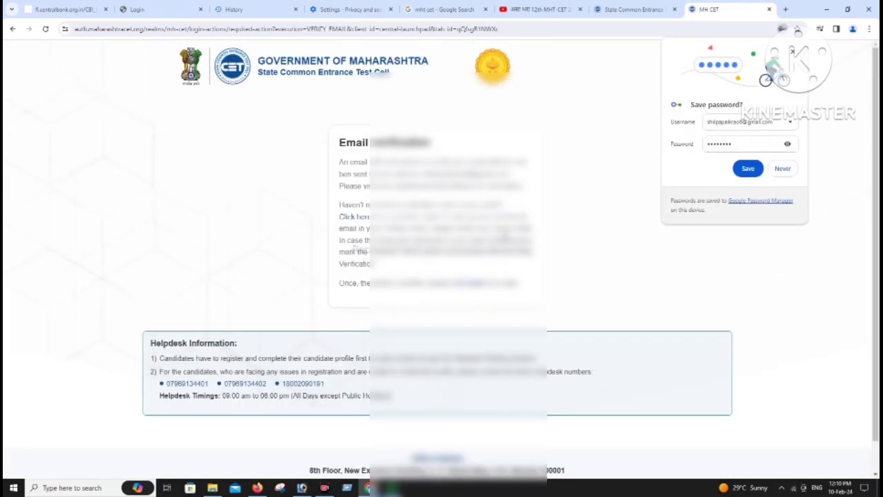
Save the new password in Chrome and sign back in from the email verification page
left_click(747, 169)
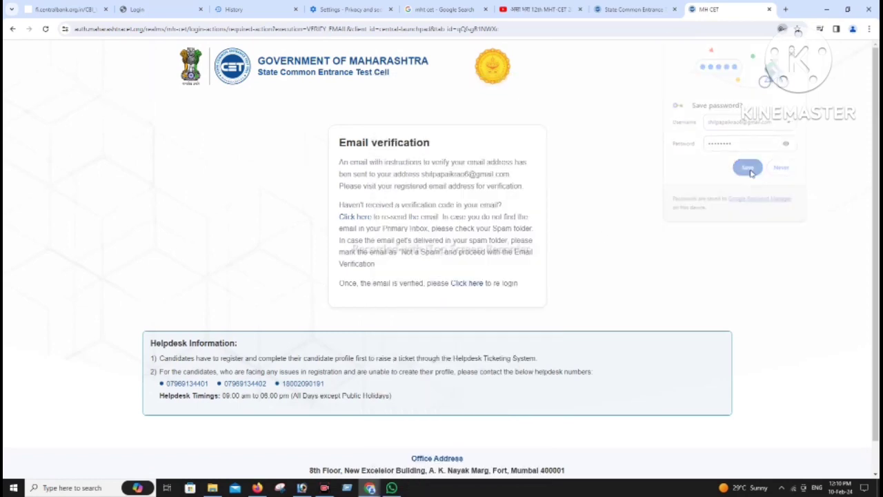
scroll(462, 266, "down", 1)
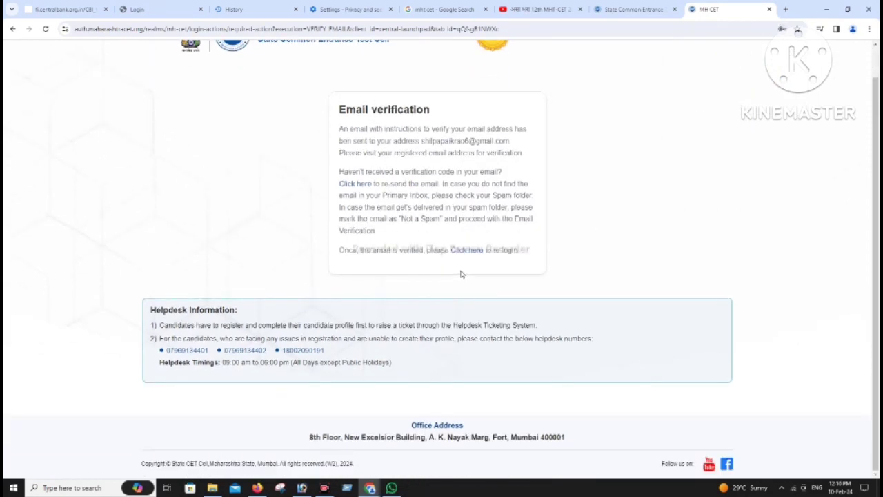
scroll(462, 274, "up", 1)
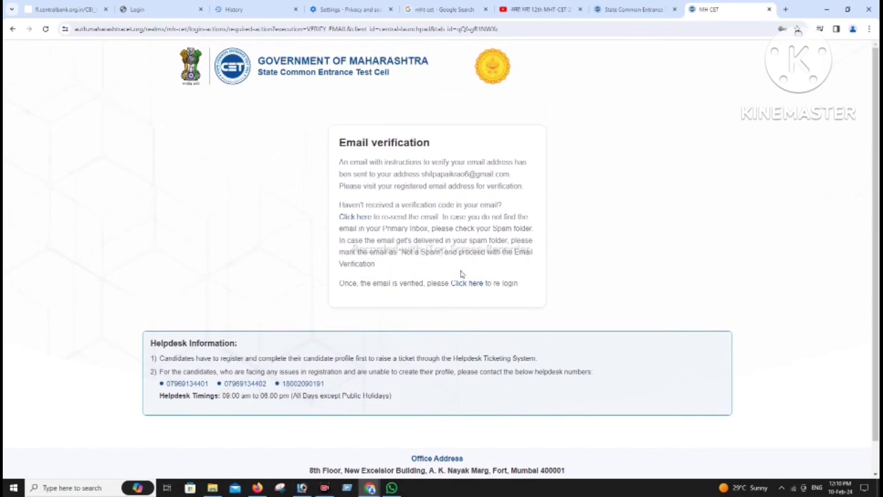
left_click(474, 282)
left_click(345, 260)
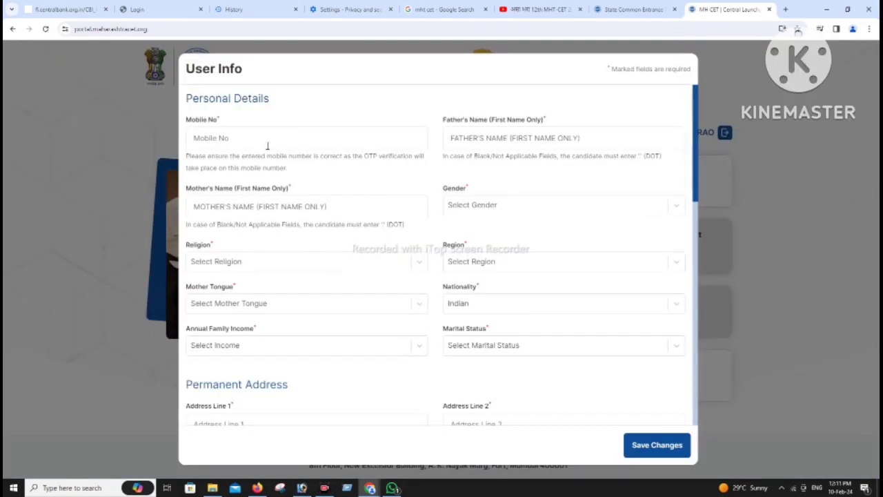
Enter the mobile number, father's and mother's first names, and set gender to Female
left_click(260, 141)
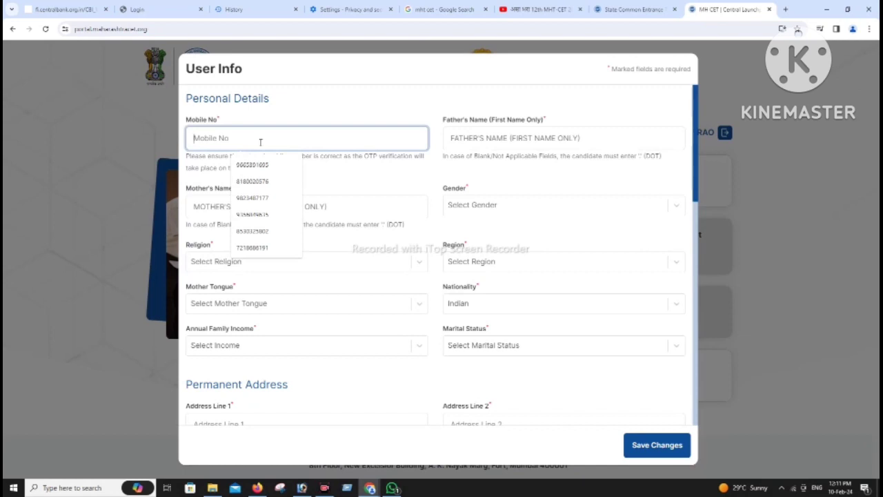
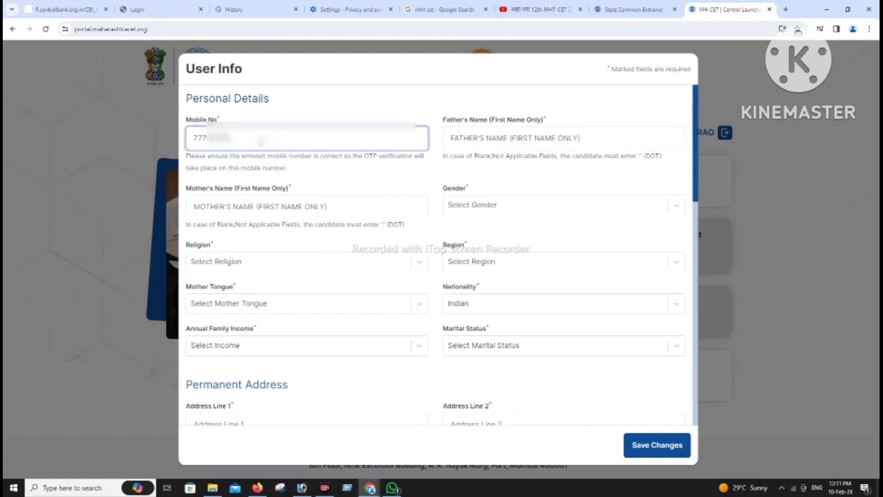
key("Tab")
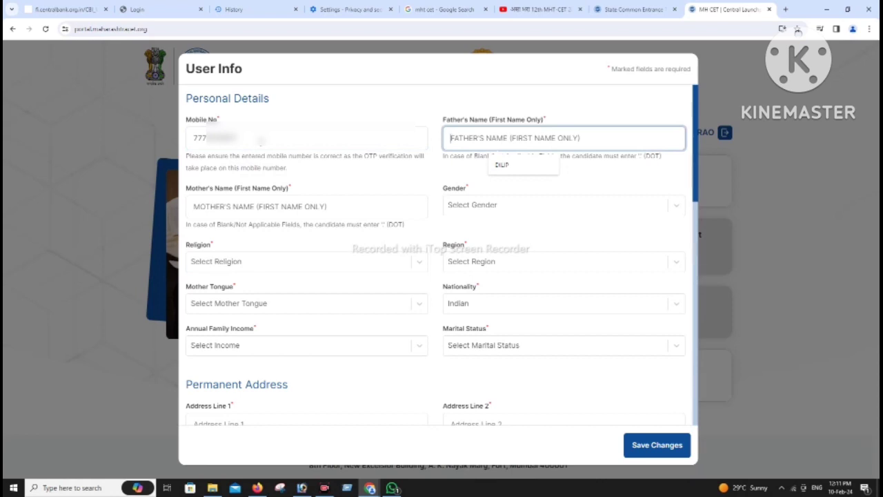
type("SHAM")
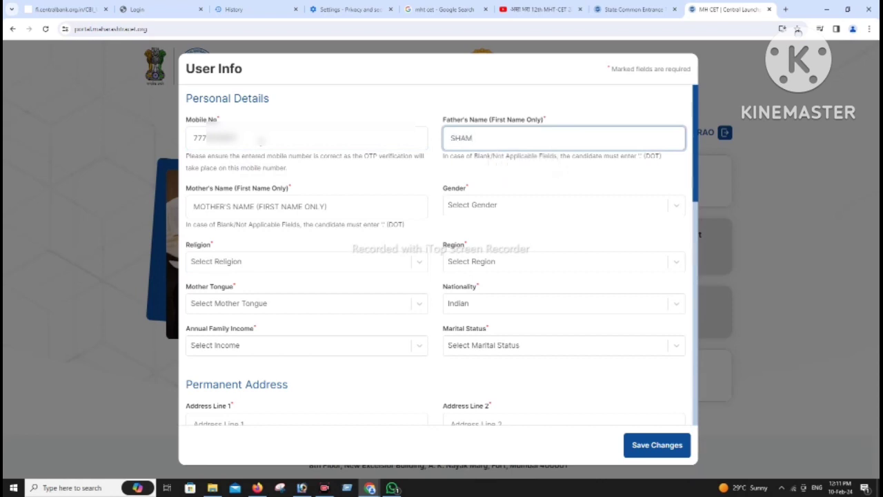
type("RAO")
key("Tab")
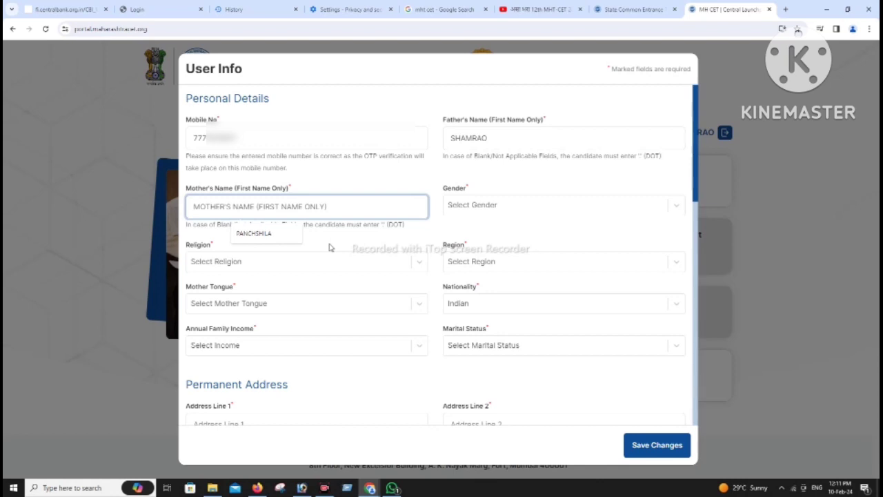
type("SUVAR")
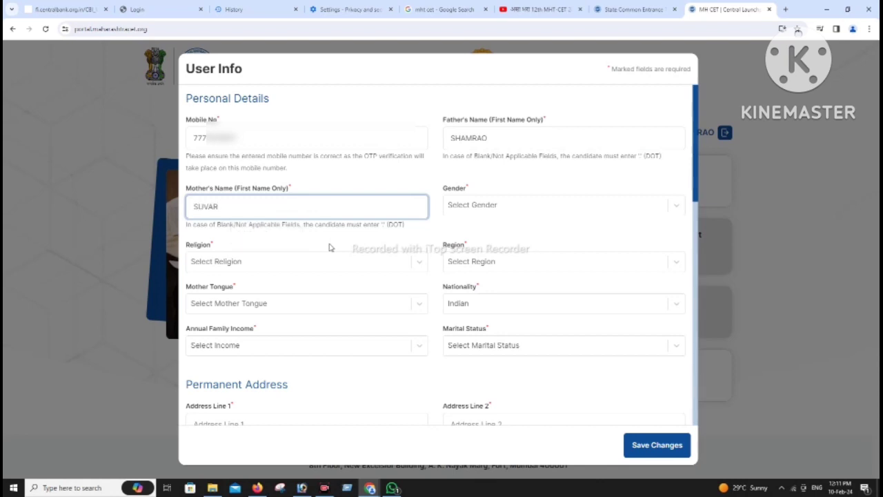
type("NA")
key("Tab")
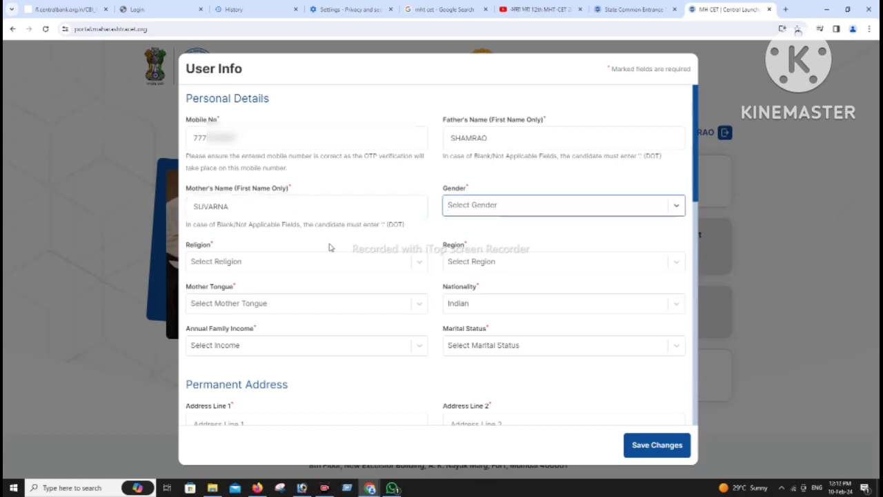
key("Down")
left_click(488, 250)
Set the religion to Buddhist and the region to Rural
left_click(232, 262)
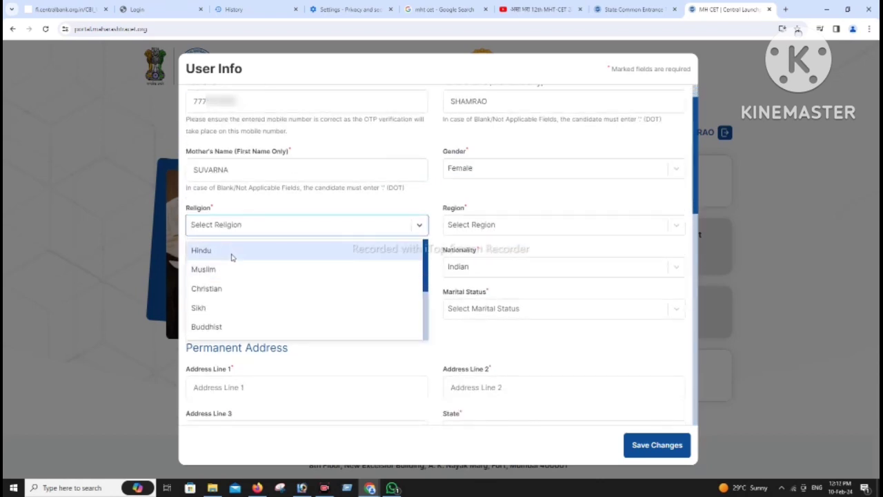
left_click(232, 254)
left_click(228, 234)
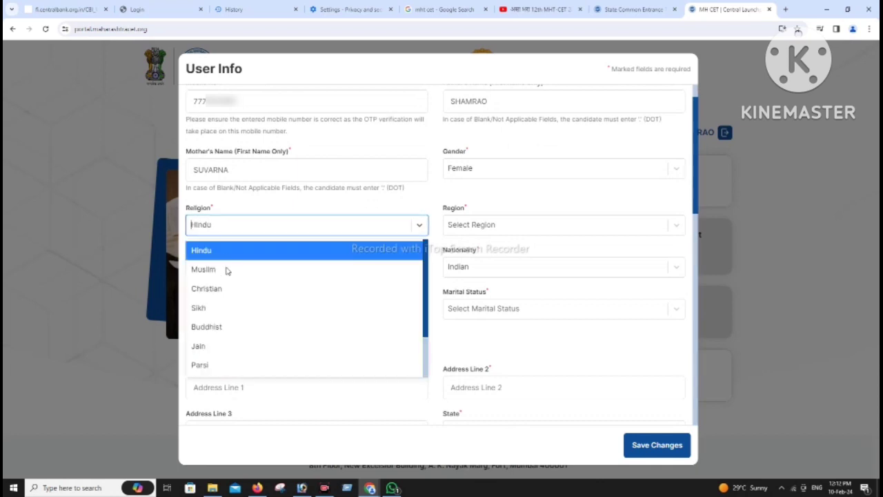
left_click(228, 327)
left_click(473, 229)
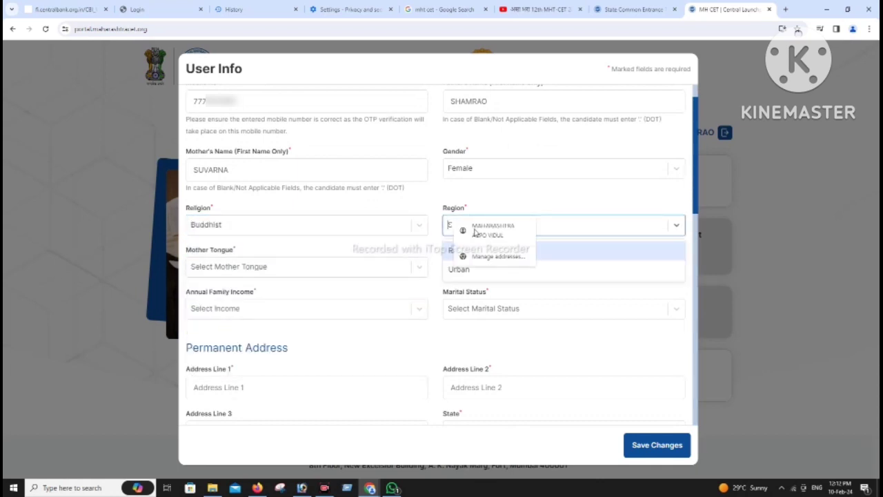
left_click(419, 243)
left_click(485, 228)
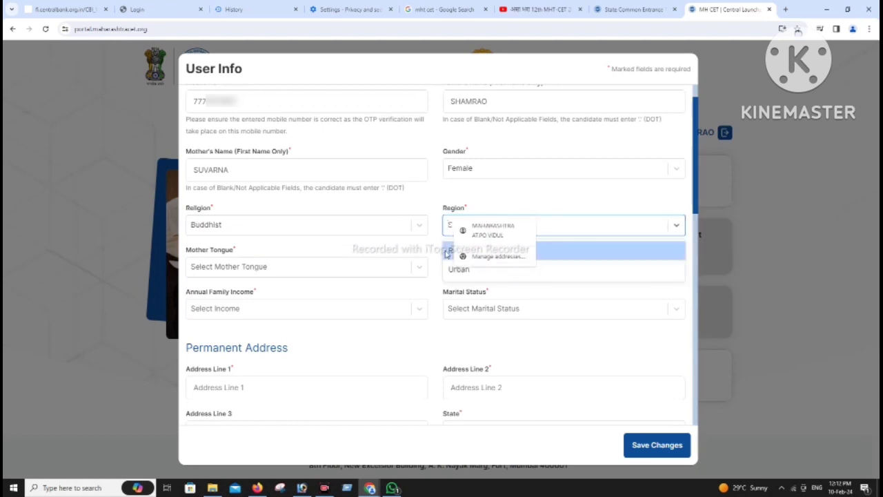
left_click(448, 252)
Choose Marathi mother tongue, 15,001 - 50,000 family income and UnMarried marital status
scroll(413, 249, "down", 1)
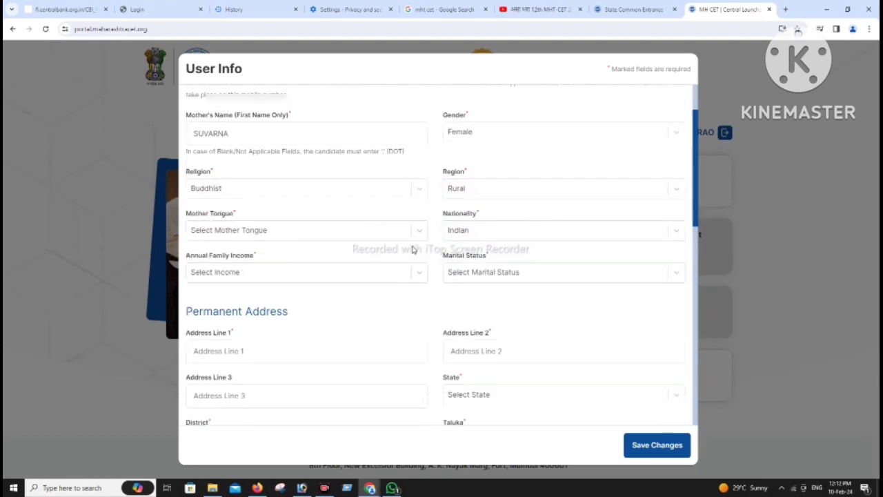
left_click(280, 228)
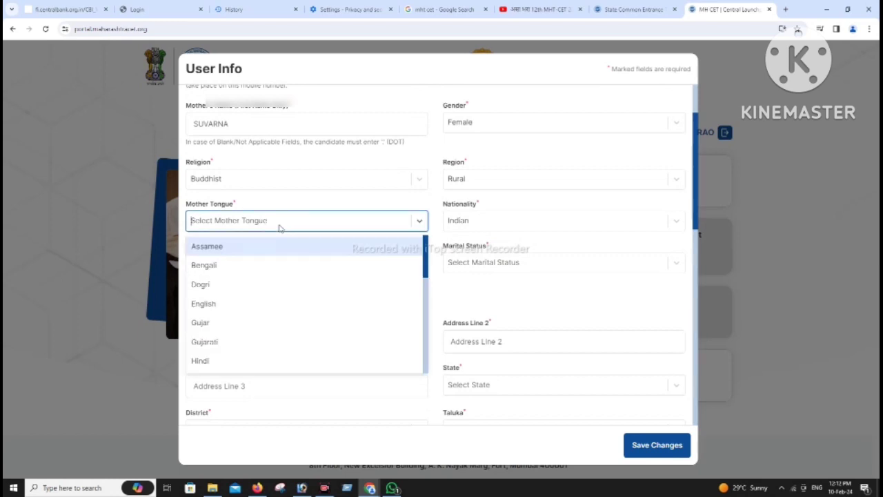
type("marathi")
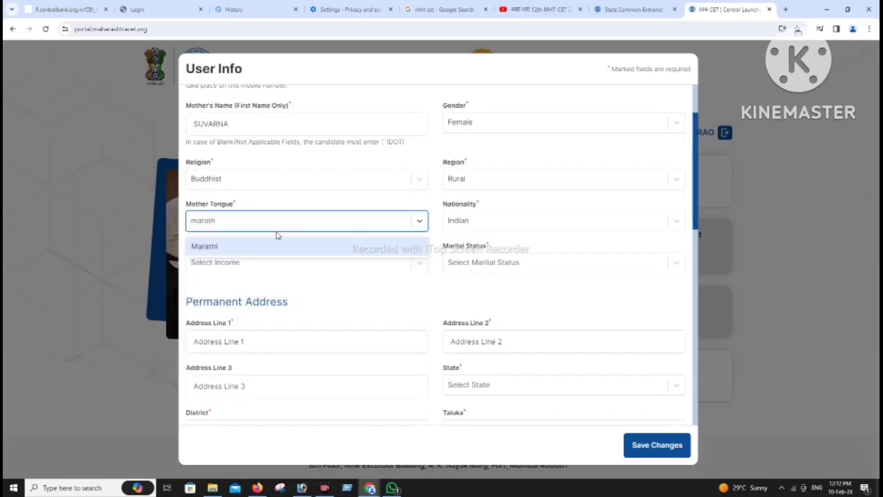
left_click(262, 248)
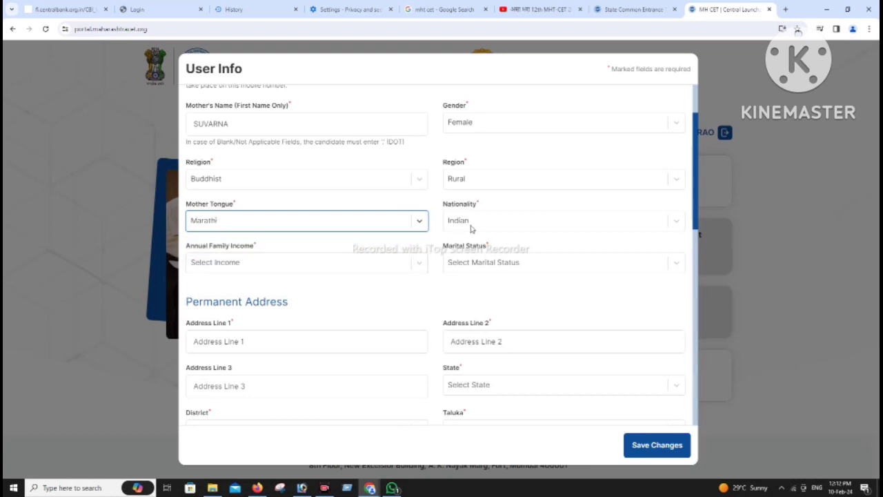
left_click(276, 270)
left_click(274, 270)
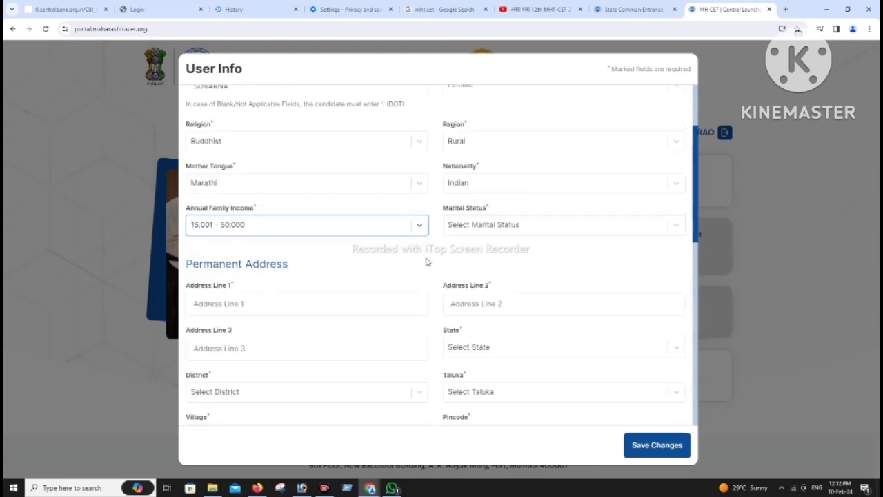
left_click(494, 228)
left_click(483, 270)
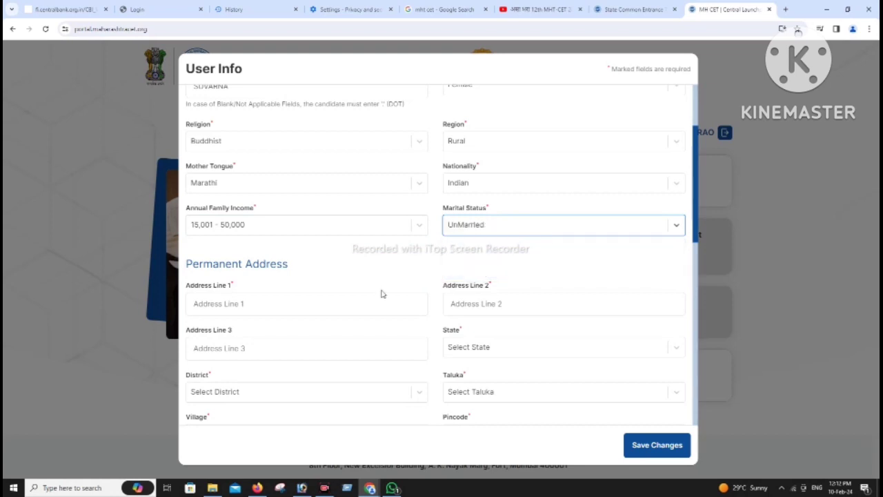
Fill in the permanent address lines and select Maharashtra as the state
scroll(292, 286, "down", 2)
left_click(233, 214)
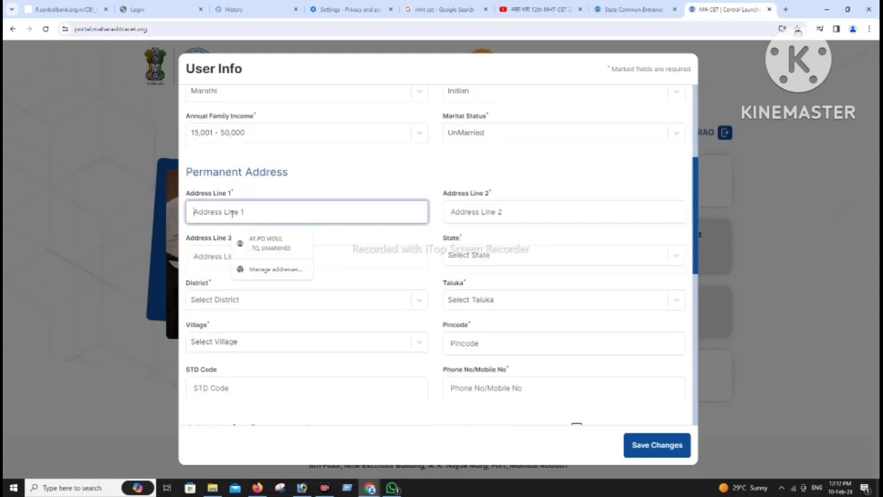
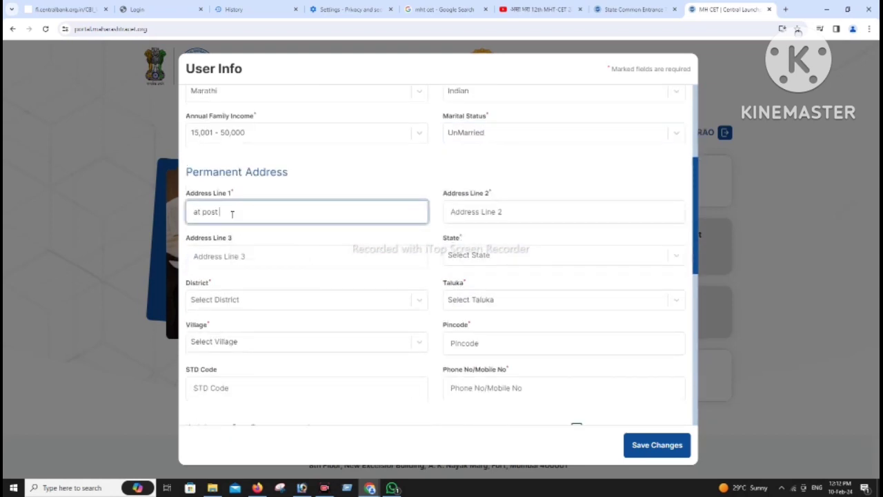
key("Tab")
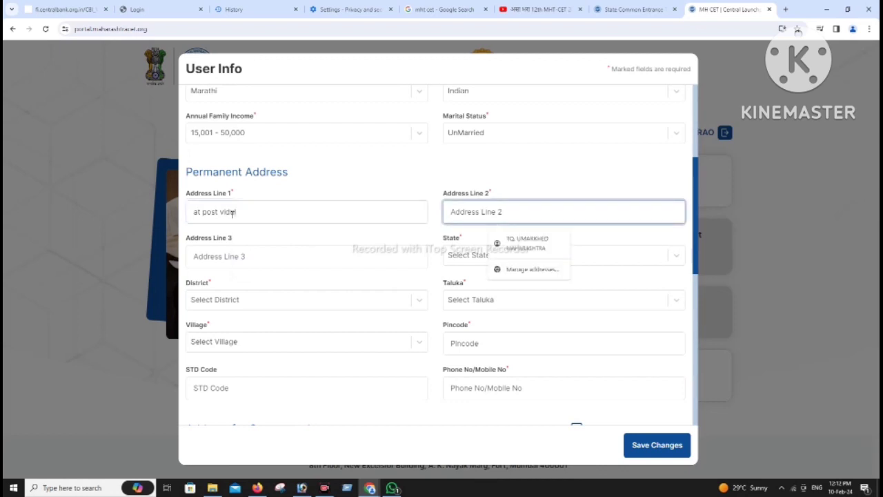
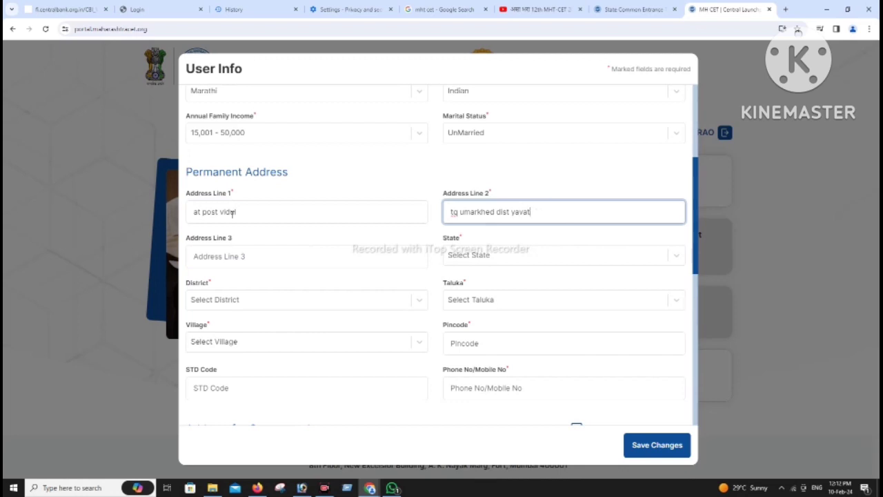
key("Tab")
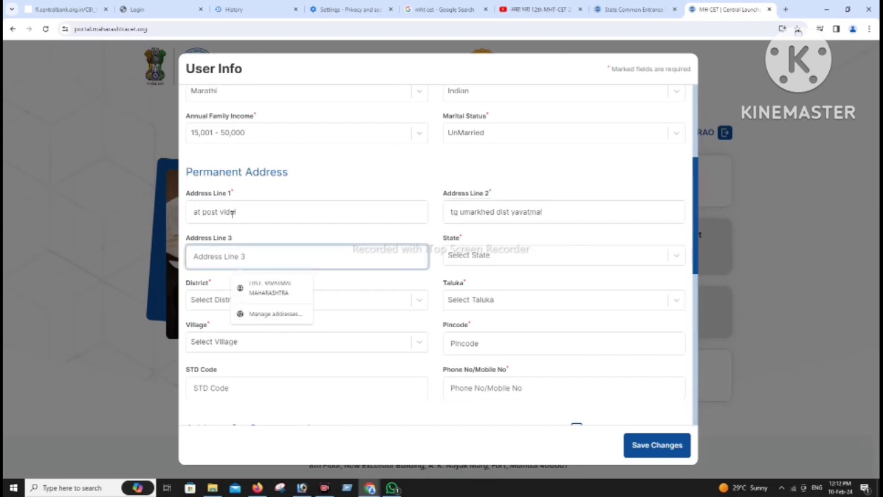
key("Tab")
type("mah")
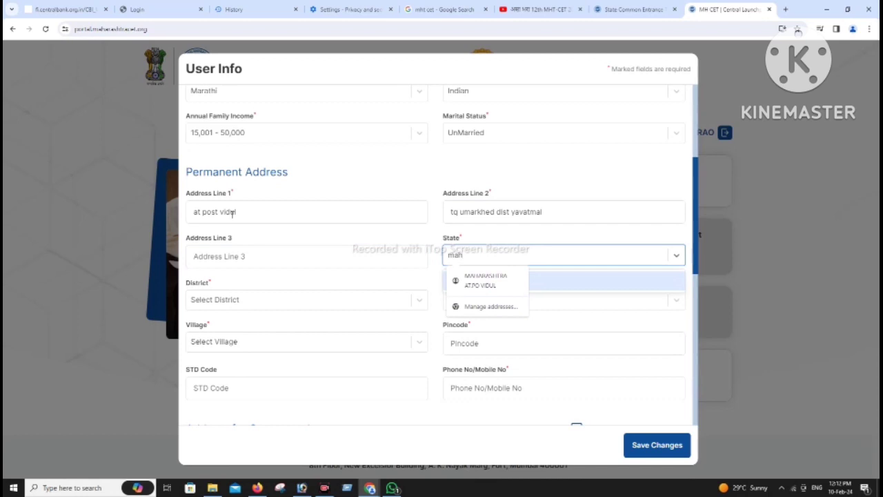
key("Return")
Select the address's district, taluka and village, and enter its pincode
left_click(212, 301)
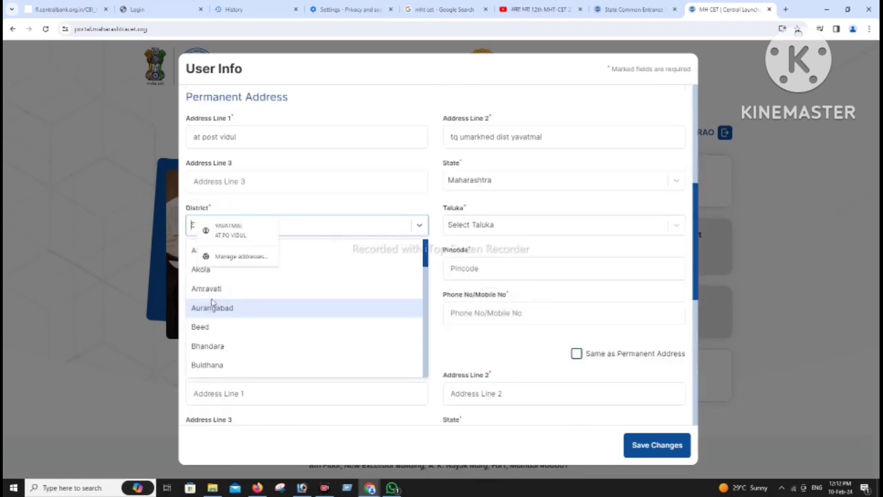
type("yava")
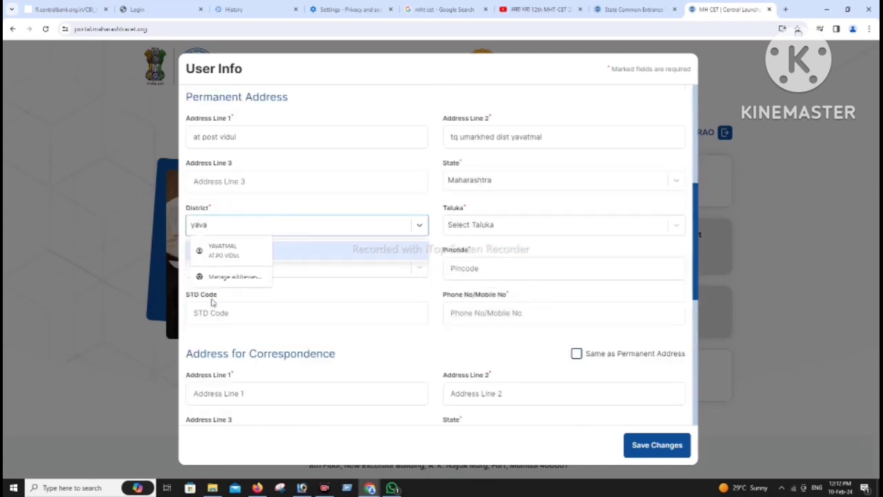
key("Return")
left_click(519, 228)
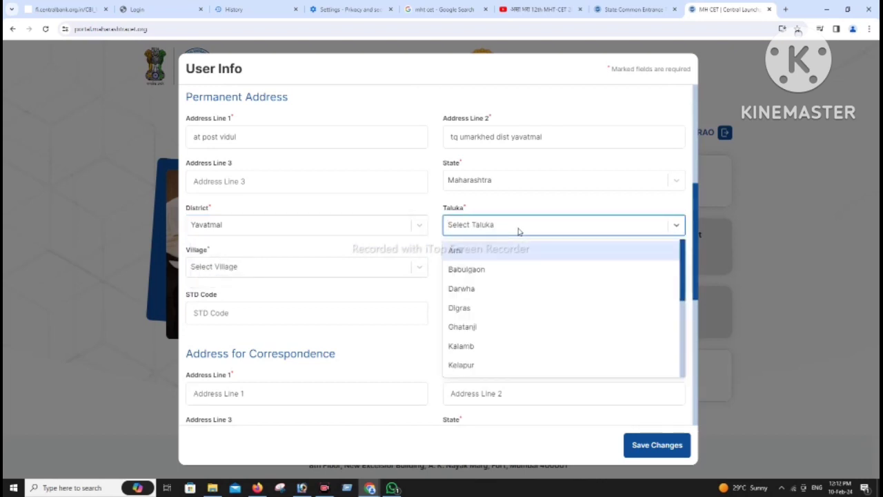
type("umar")
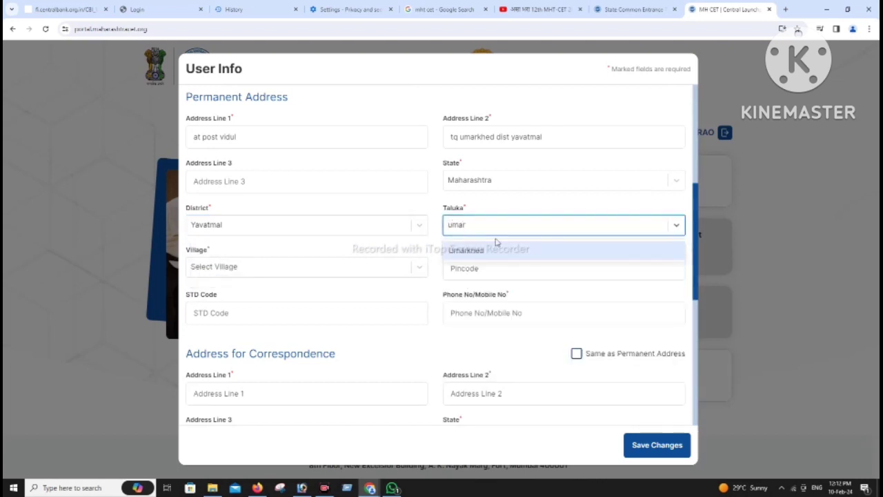
left_click(489, 250)
left_click(230, 271)
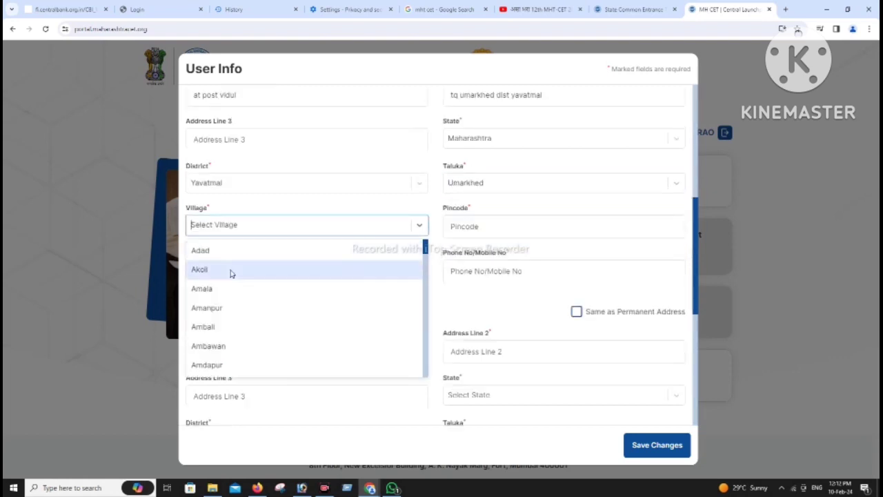
type("vidu")
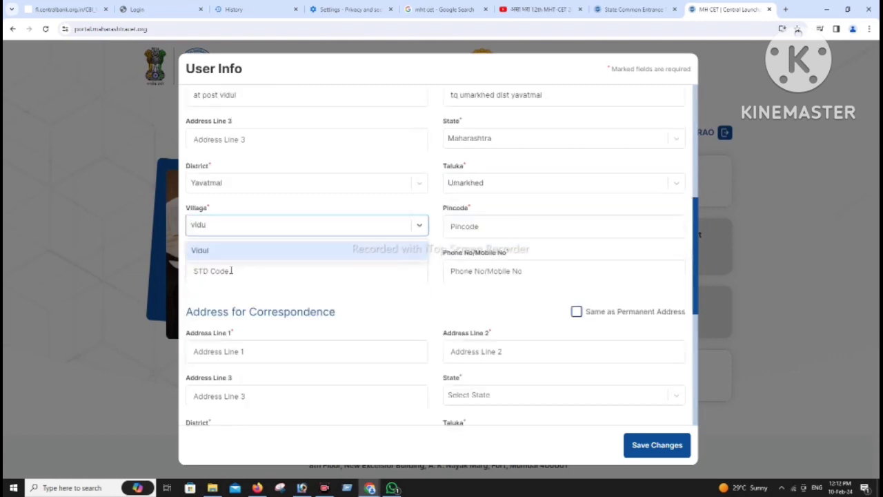
key("Return")
left_click(502, 220)
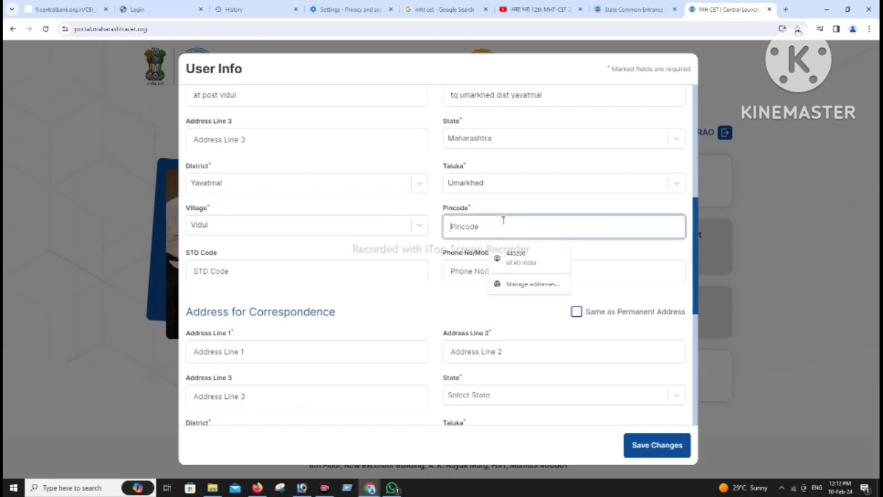
type("445206")
left_click(438, 308)
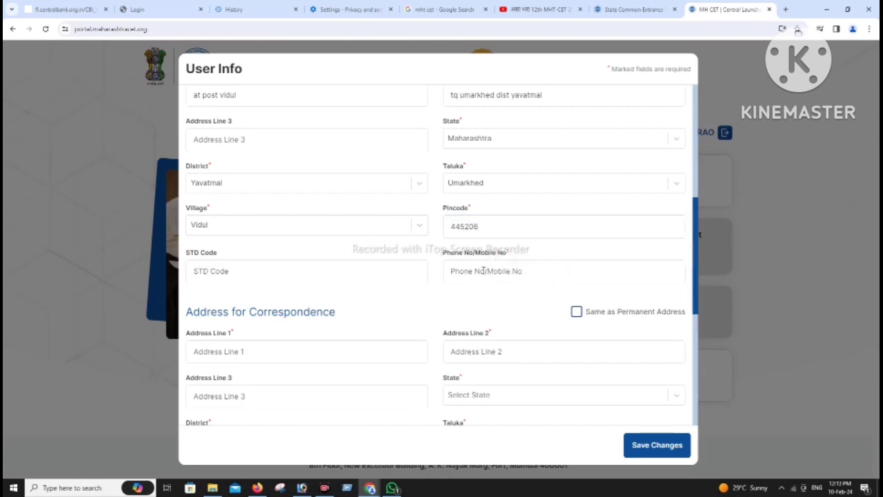
Enter the phone number and tick Same as Permanent Address for correspondence
left_click(486, 272)
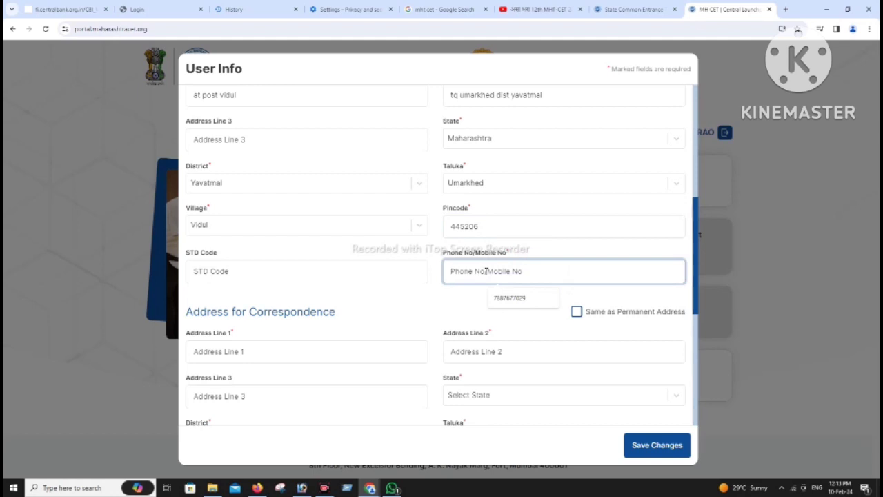
scroll(486, 271, "up", 5)
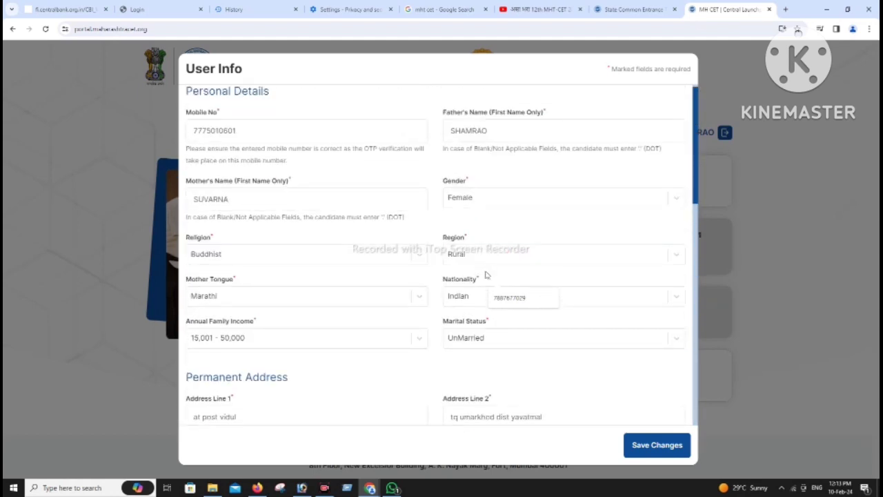
scroll(485, 274, "down", 3)
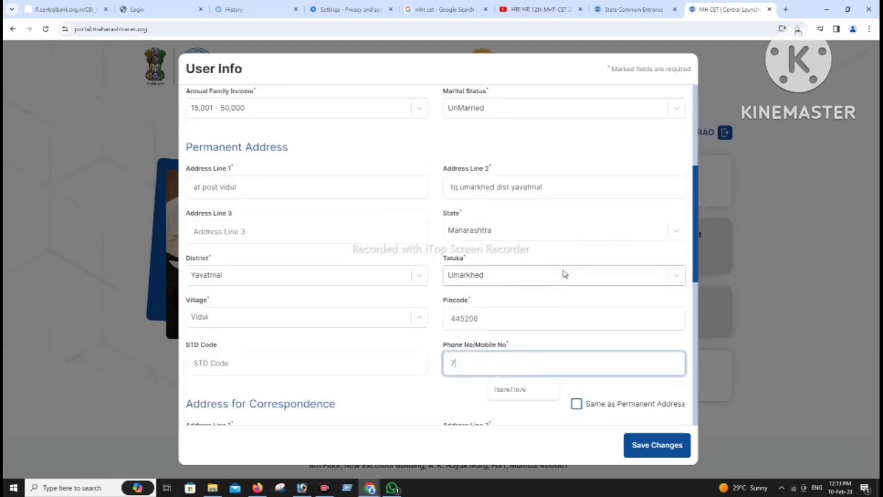
scroll(440, 172, "up", 3)
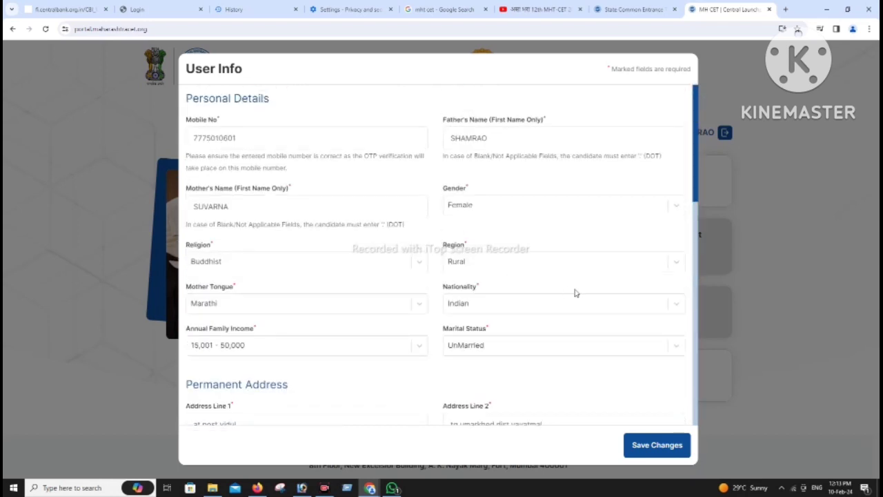
scroll(576, 293, "down", 5)
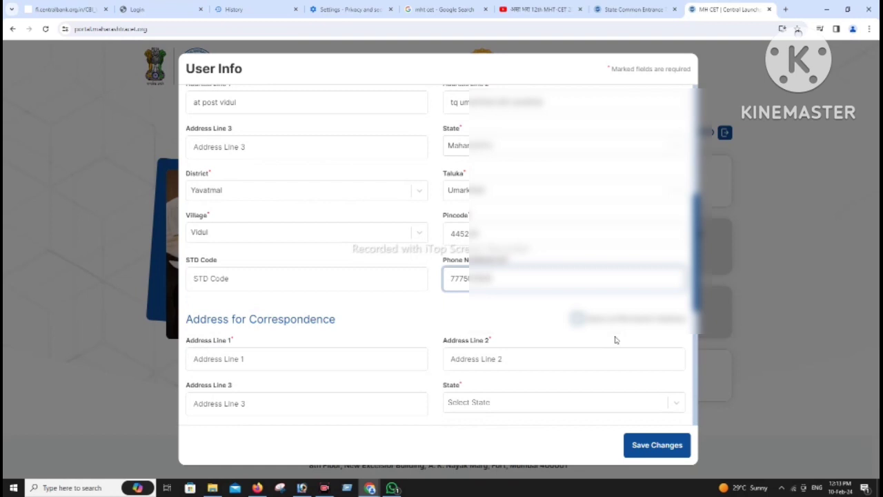
scroll(604, 361, "down", 1)
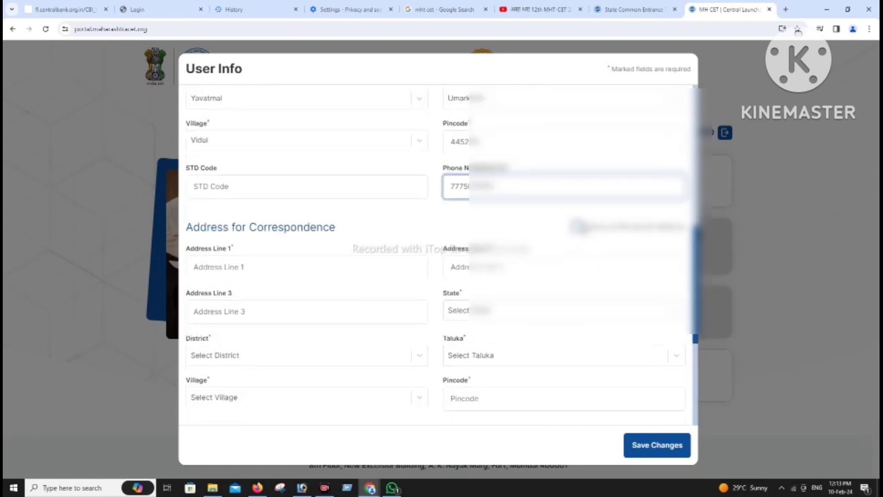
left_click(576, 226)
Answer Yes to Maharashtra domicile and settle Minority Details on No
scroll(404, 279, "down", 3)
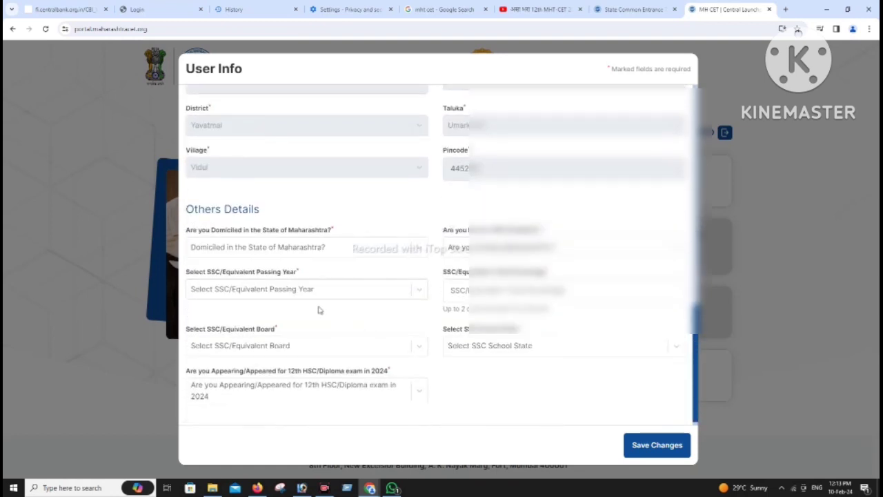
left_click(241, 250)
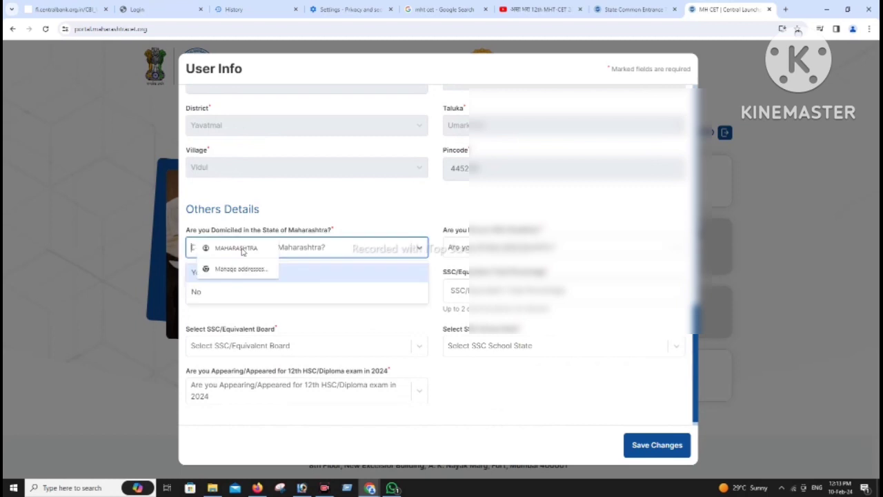
left_click(204, 274)
left_click(468, 249)
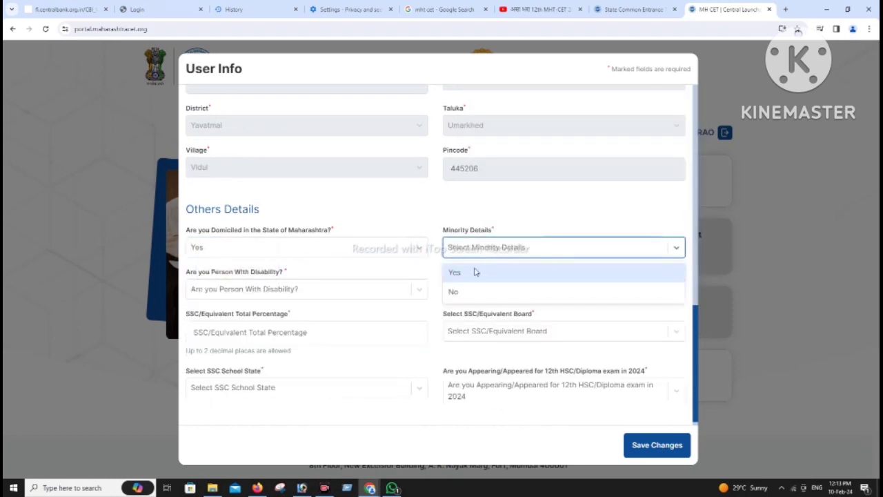
left_click(472, 291)
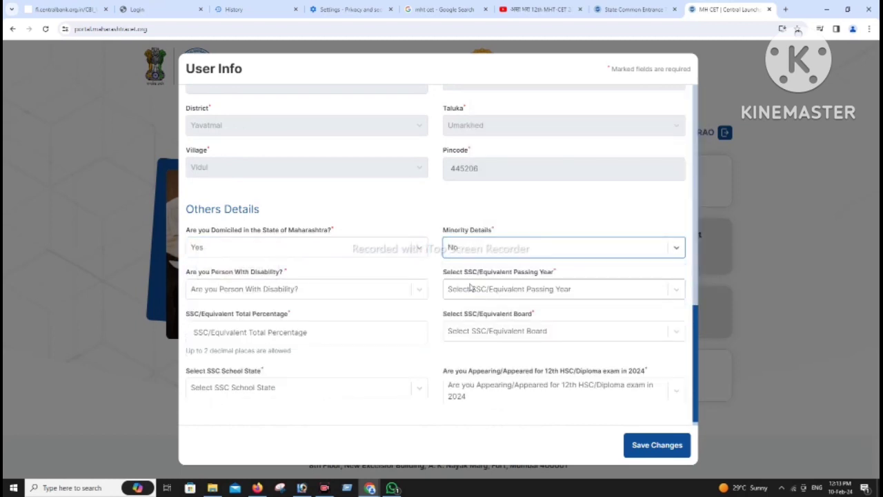
left_click(474, 250)
left_click(470, 273)
left_click(257, 290)
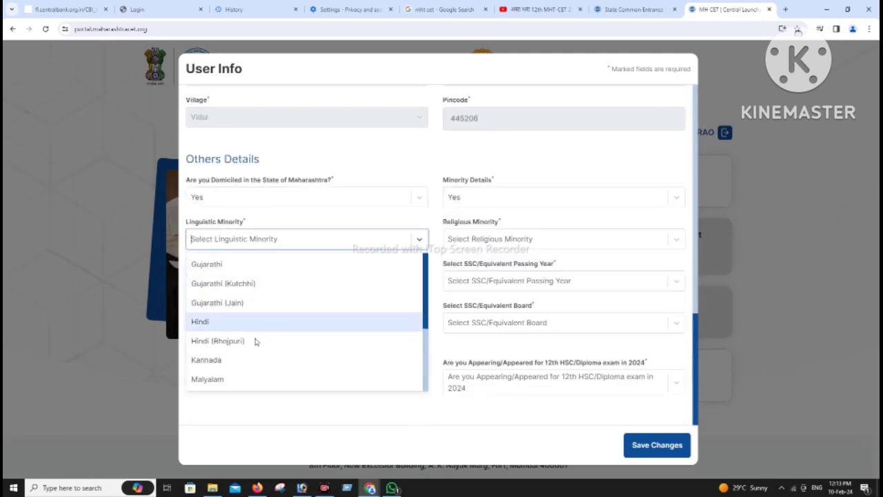
scroll(256, 345, "down", 4)
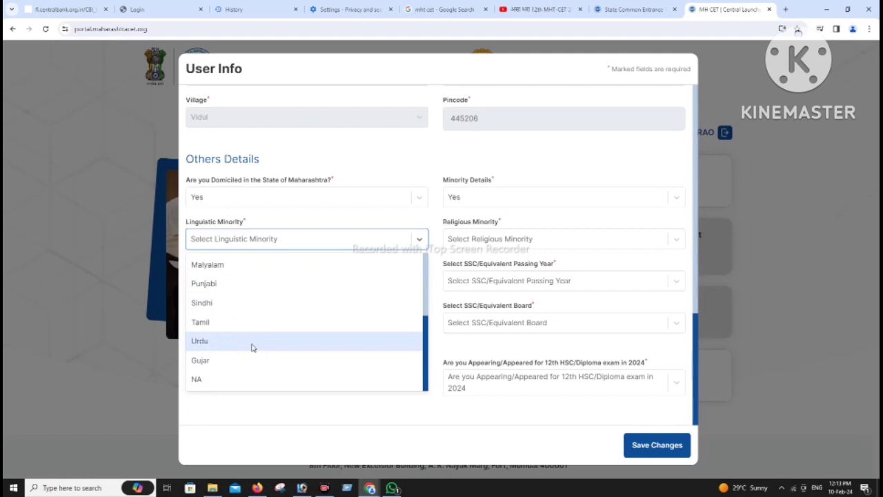
scroll(249, 338, "up", 3)
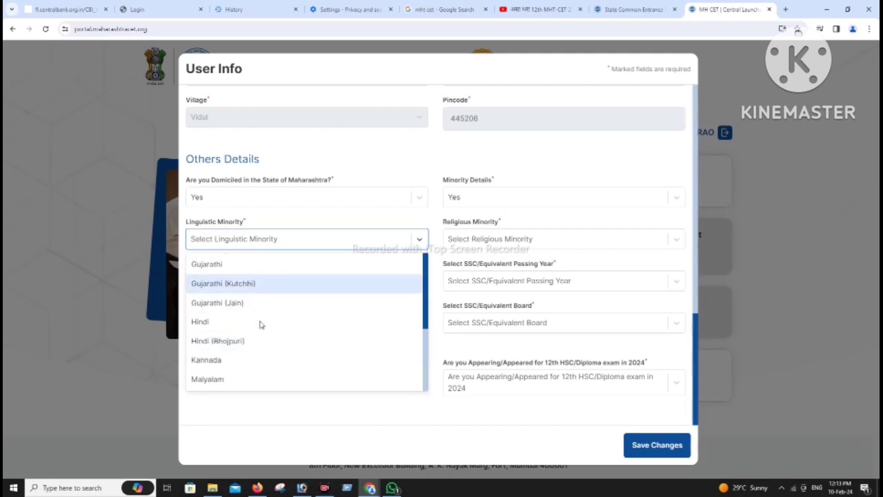
left_click(491, 198)
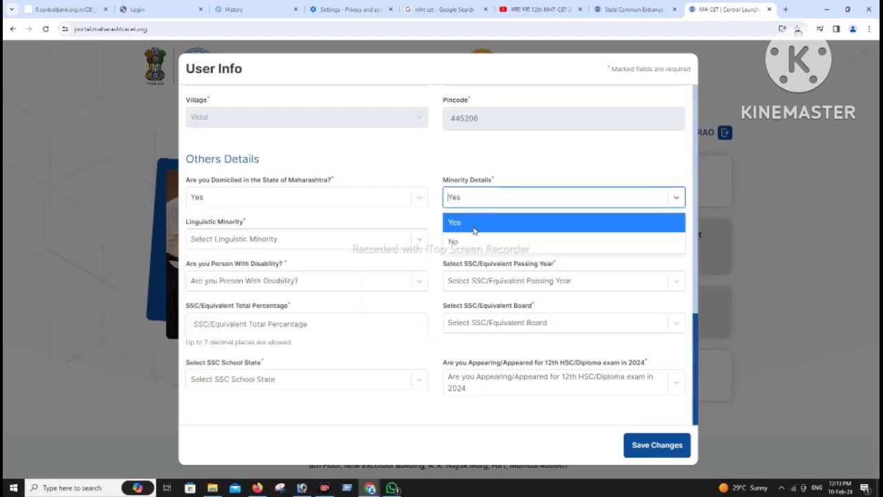
left_click(476, 241)
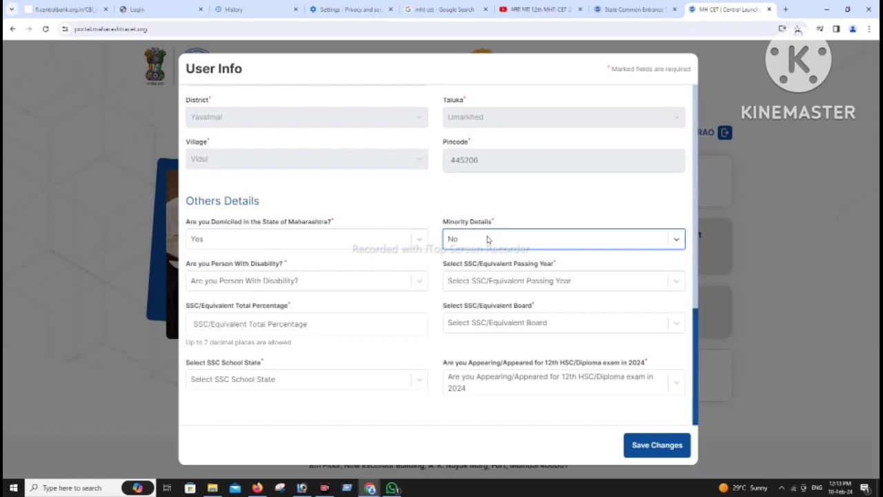
left_click(487, 239)
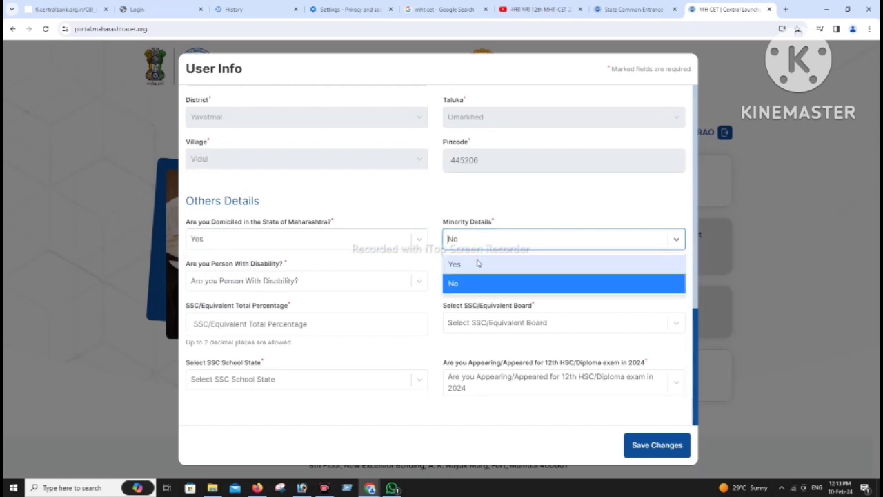
left_click(476, 264)
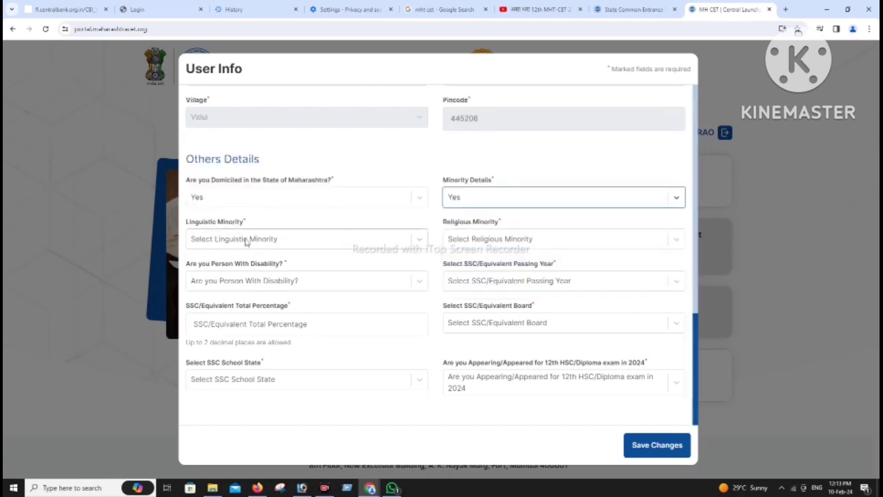
key("Down")
key("Down")
key("Return")
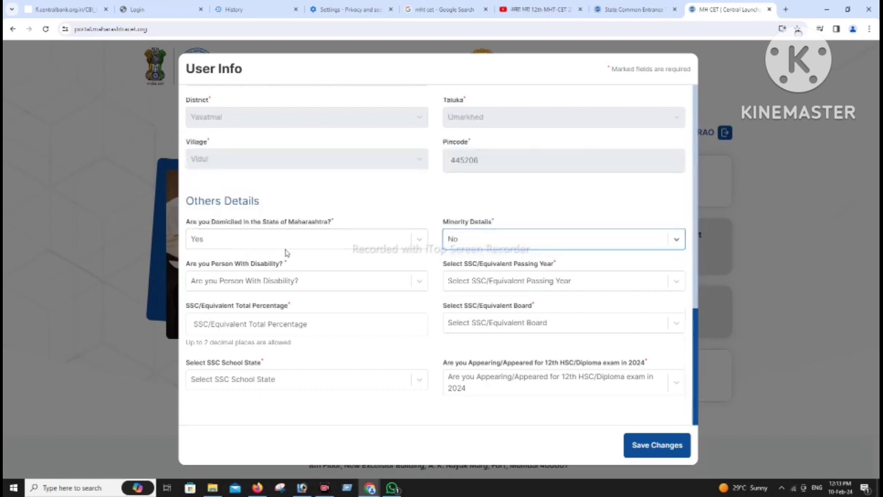
Answer No to disability and give SSC year 2022, 90.40%, Maharashtra State Board
left_click(230, 280)
left_click(221, 324)
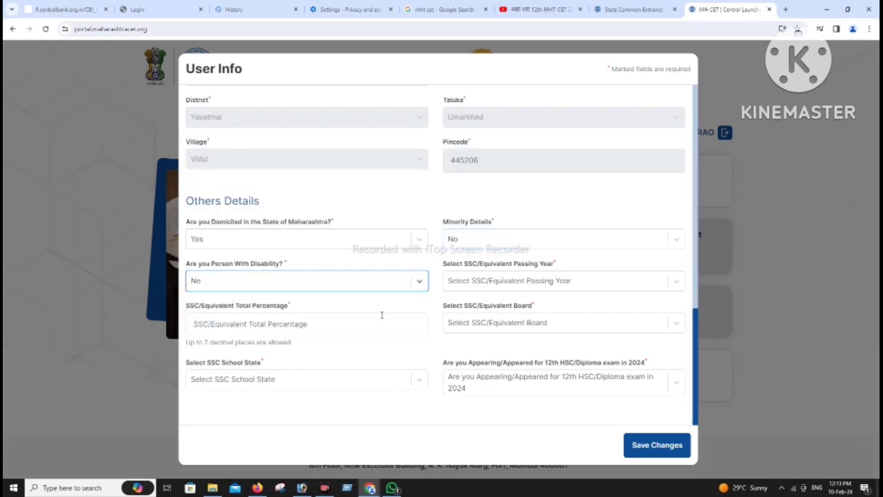
left_click(509, 281)
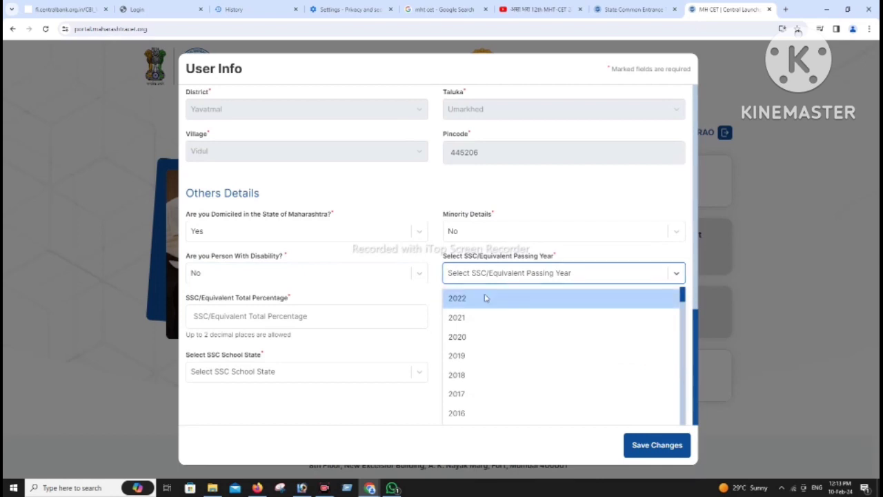
left_click(486, 298)
left_click(246, 324)
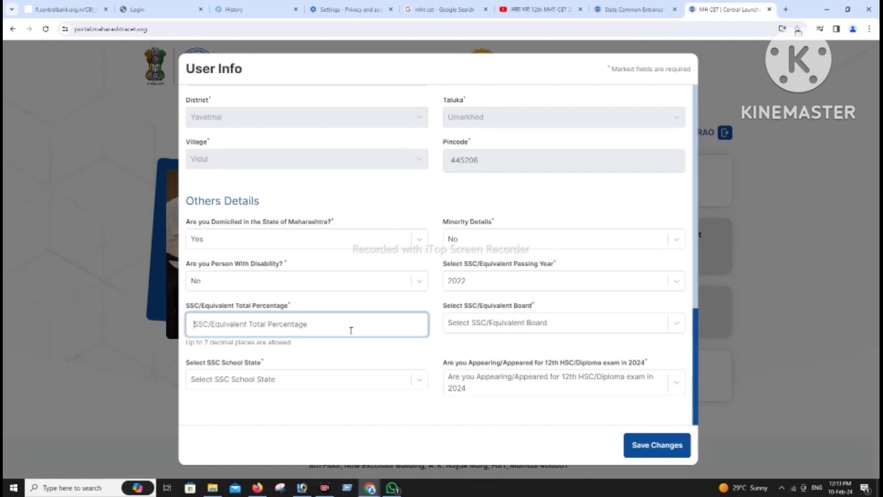
type("90")
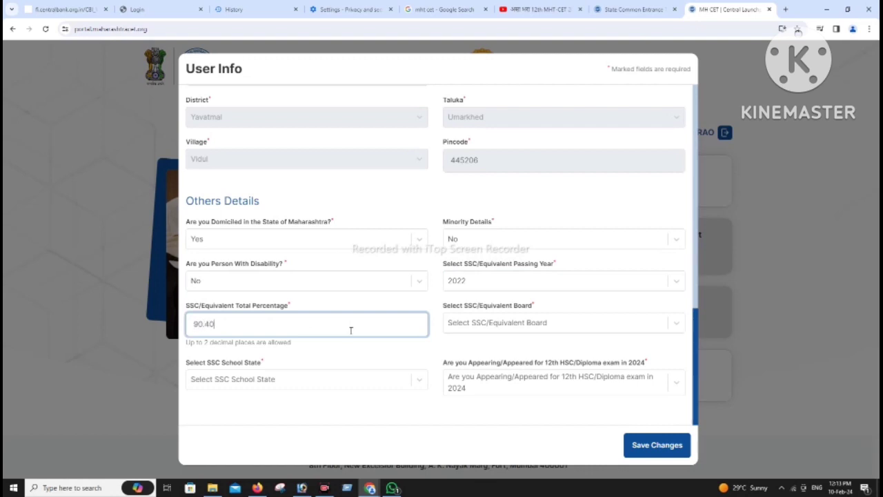
type(".40")
key("Tab")
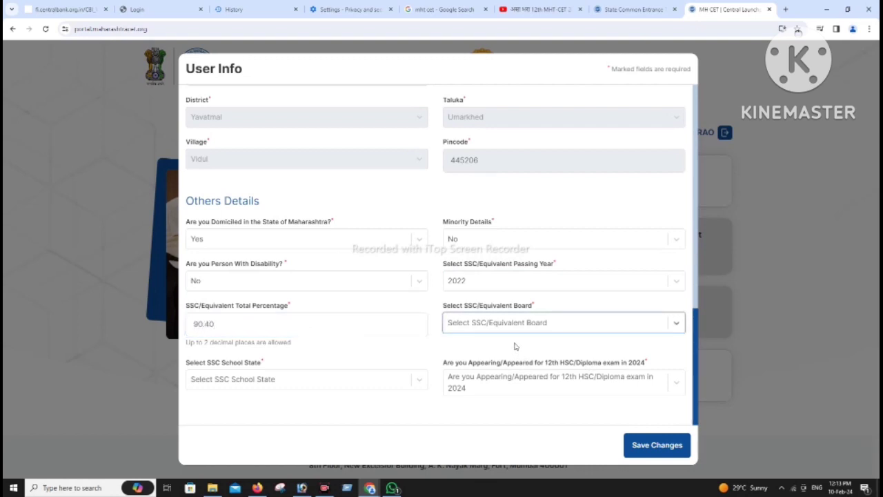
left_click(514, 327)
left_click(510, 304)
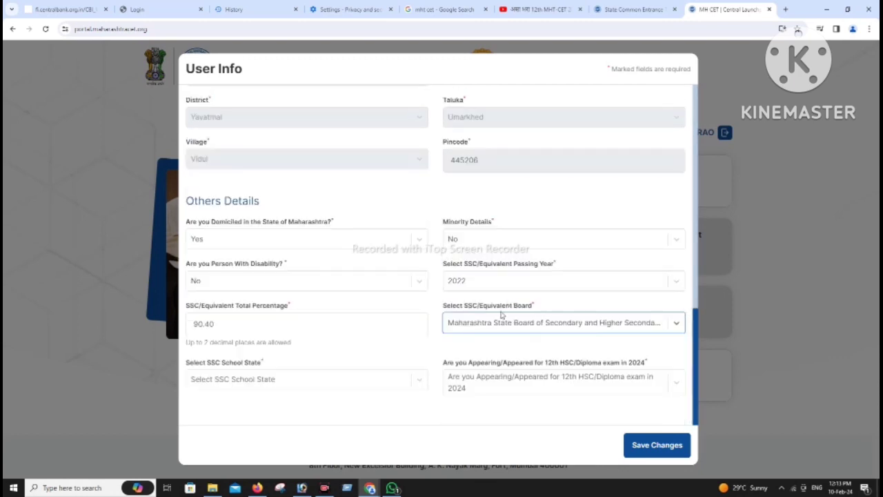
Set the SSC school state to Maharashtra and answer Yes to appearing for 12th in 2024
left_click(230, 387)
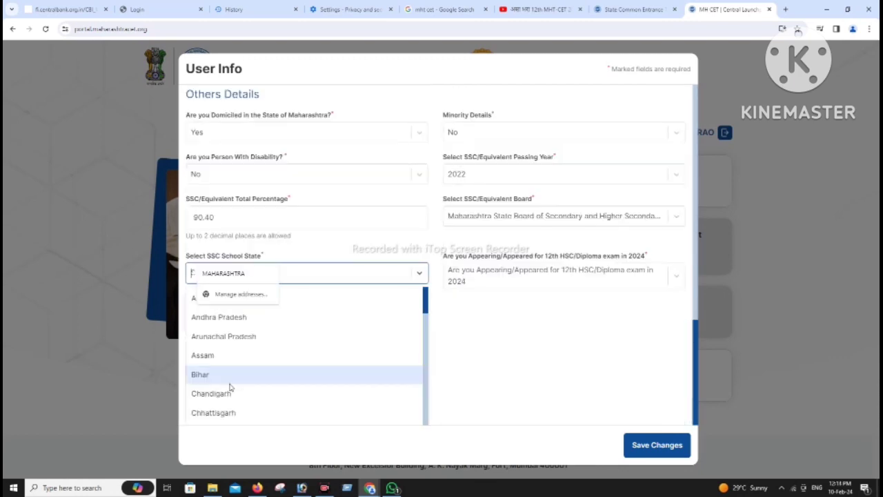
type("mahar")
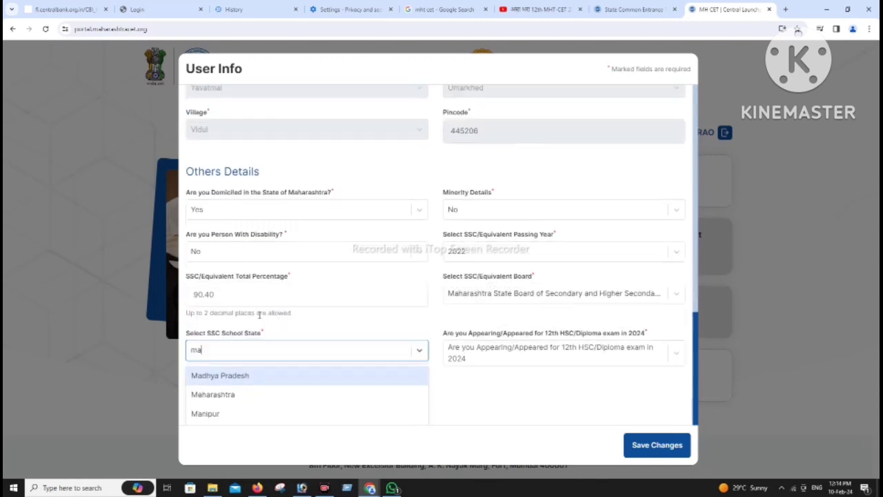
key("Return")
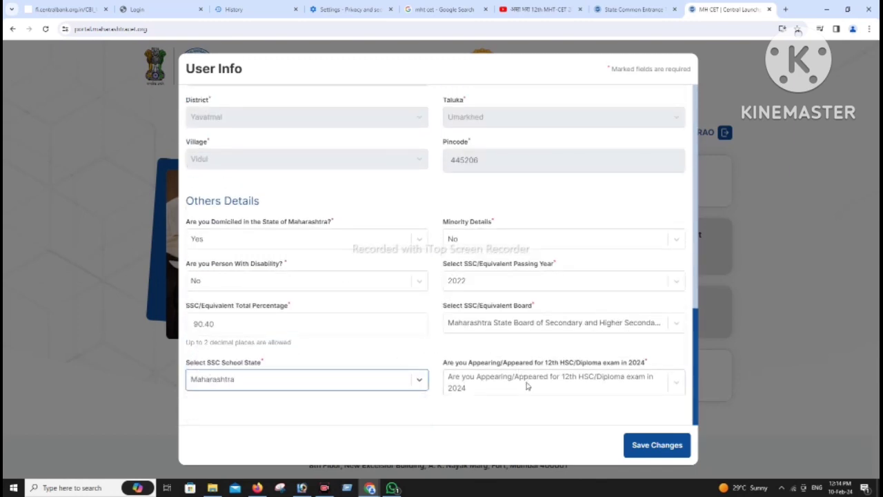
left_click(527, 387)
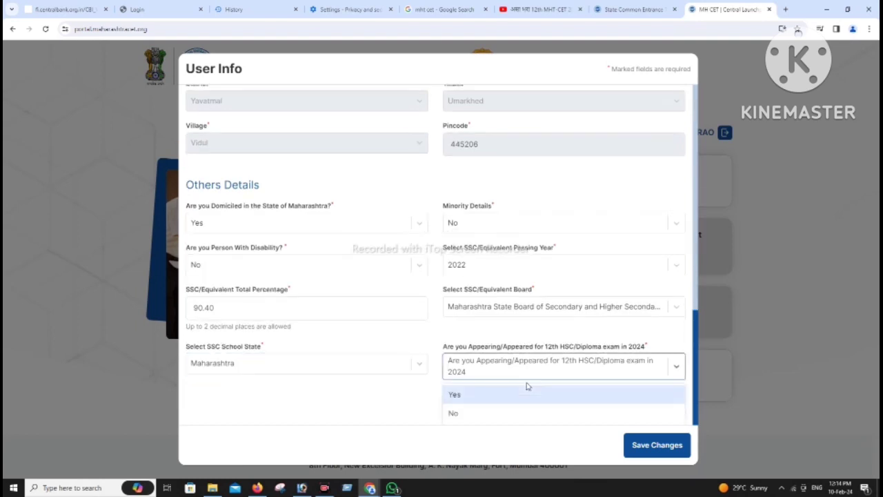
left_click(413, 401)
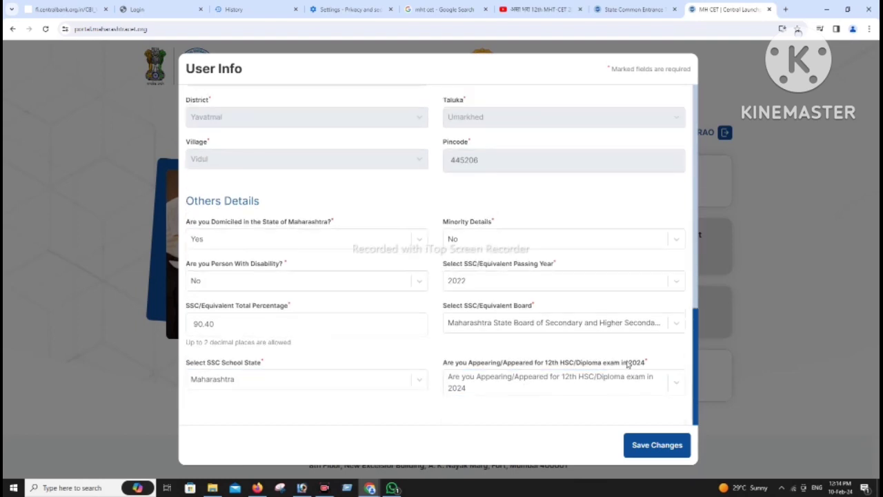
left_click(544, 386)
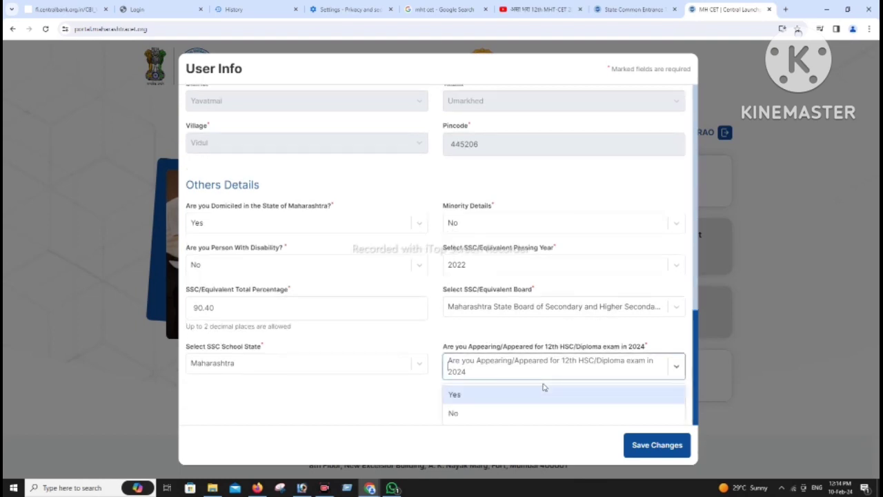
left_click(479, 399)
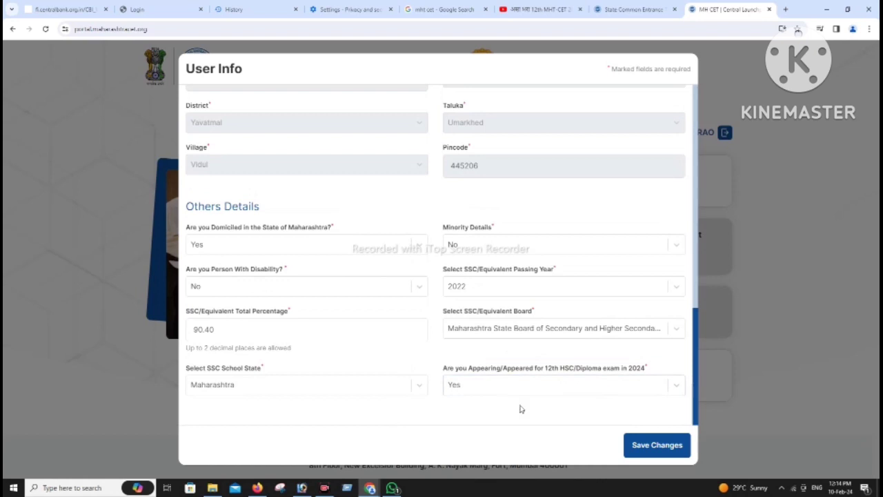
Save the User Info changes and bring up the Registration card's course list
left_click(657, 445)
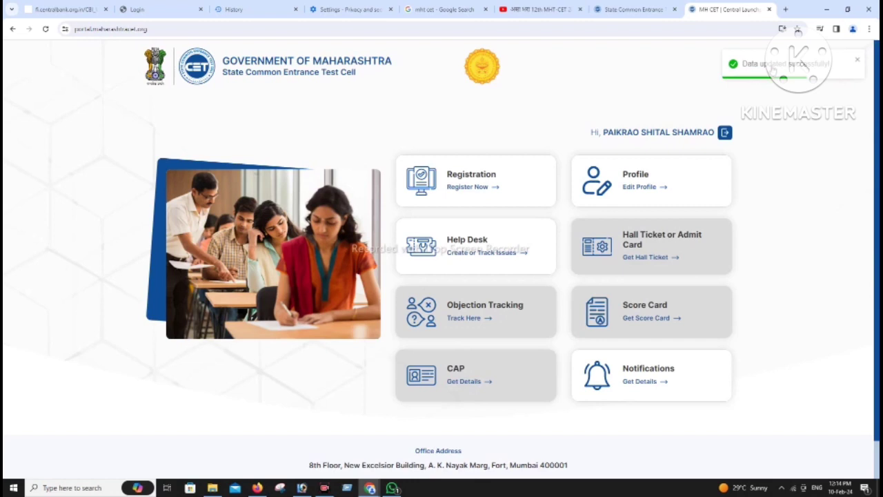
left_click(456, 195)
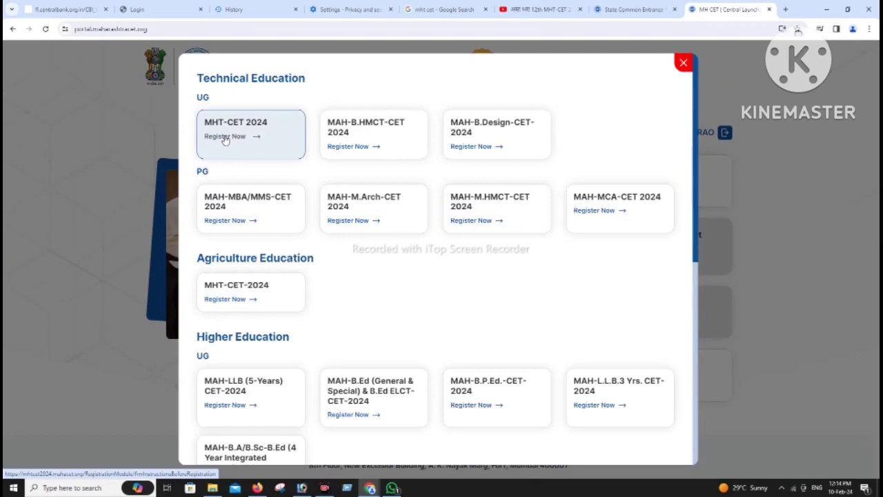
Choose MHT-CET 2024, agree to the brochure declaration and accept the prerequisites
left_click(224, 137)
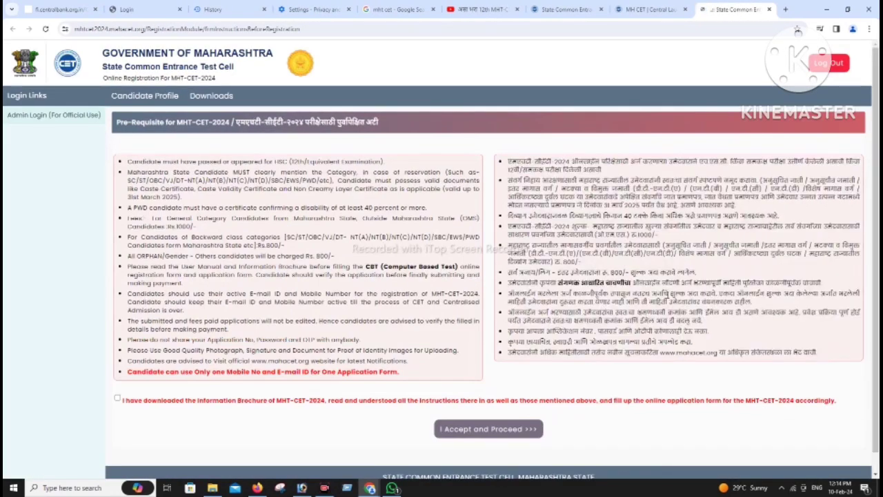
left_click(118, 400)
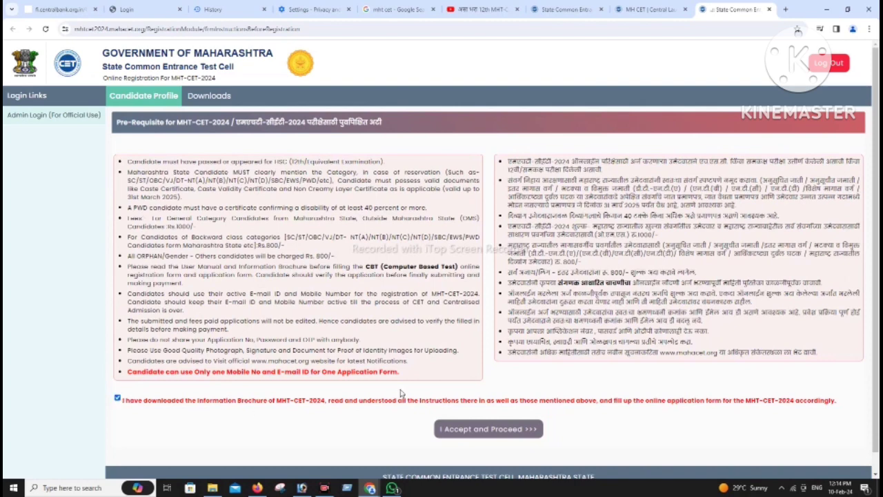
left_click(487, 429)
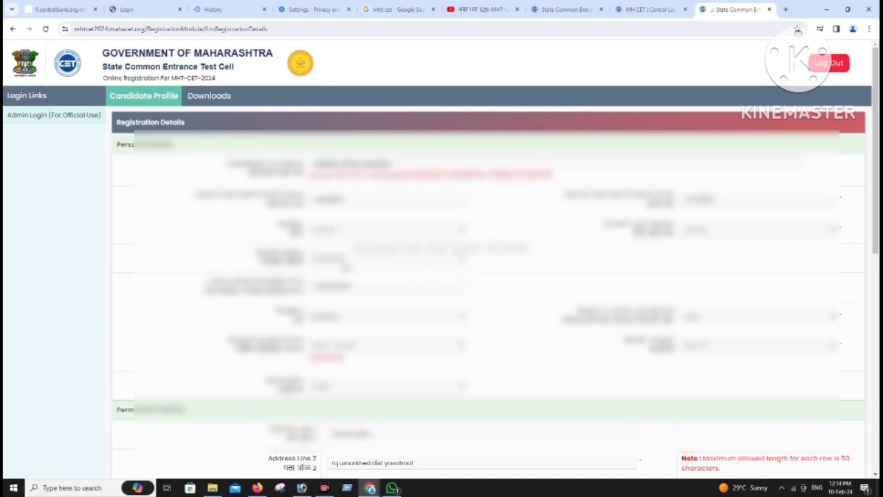
Review the prefilled MHT-CET 2024 Registration Details down to the bottom and submit them
scroll(413, 305, "down", 1)
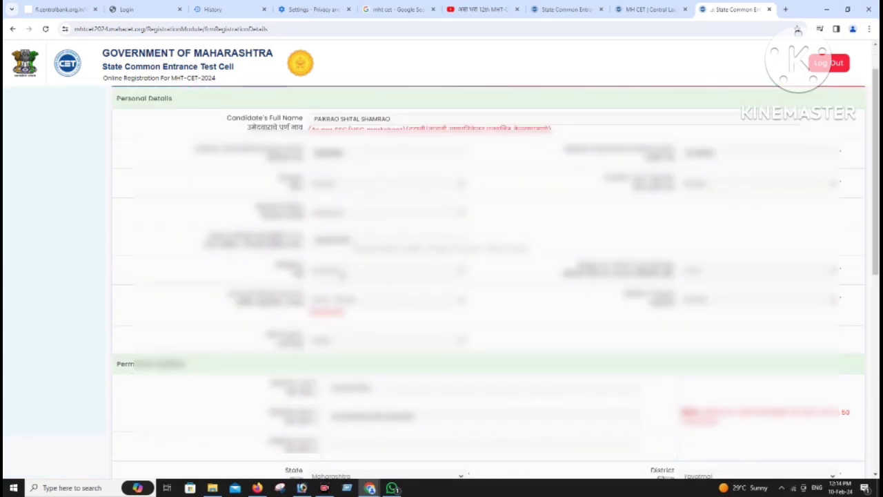
scroll(421, 324, "down", 3)
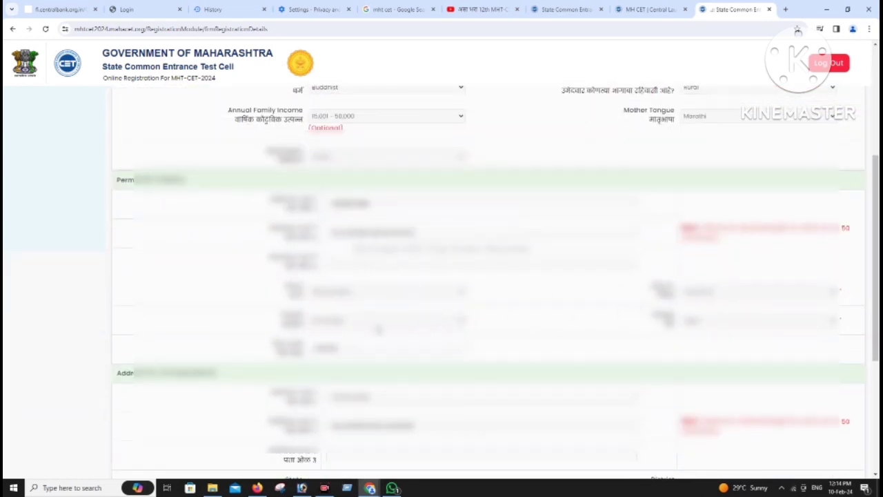
scroll(607, 324, "down", 2)
scroll(607, 334, "down", 3)
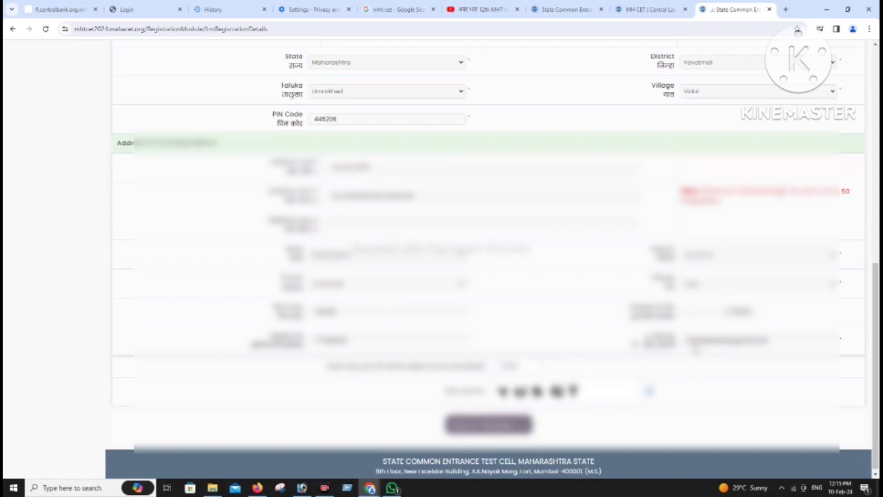
left_click(485, 429)
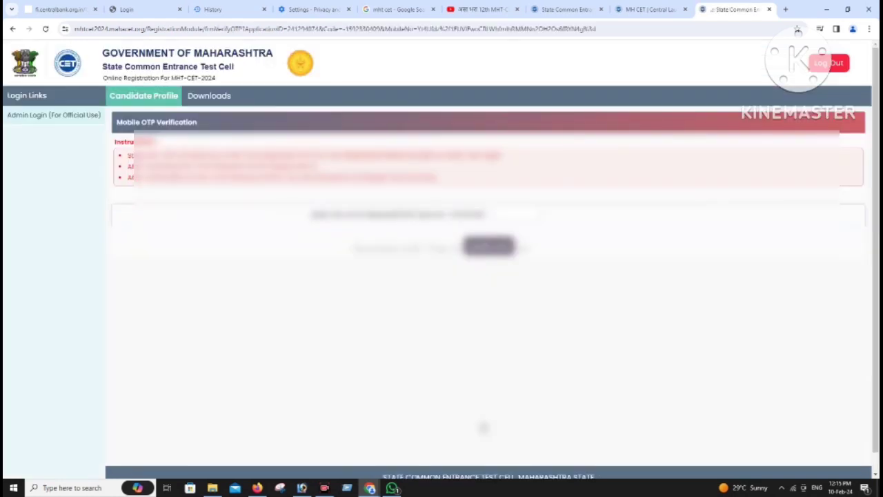
Enter the one-time password received on the mobile and verify it
left_click(516, 215)
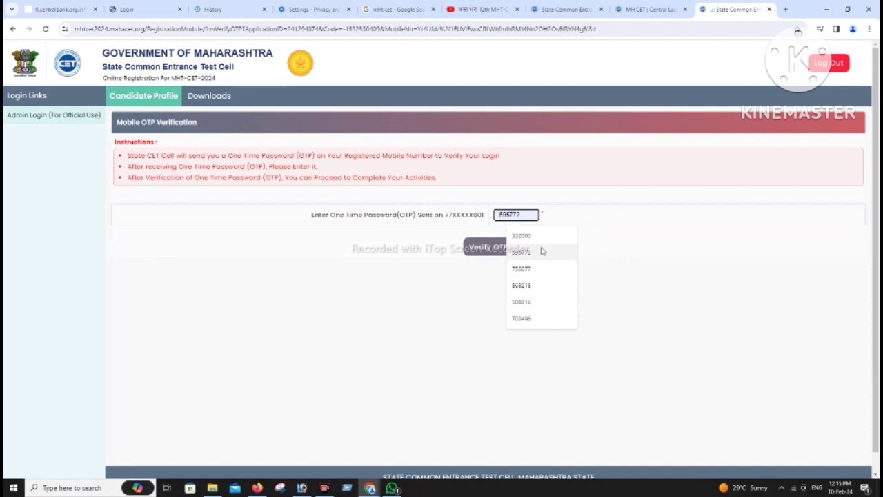
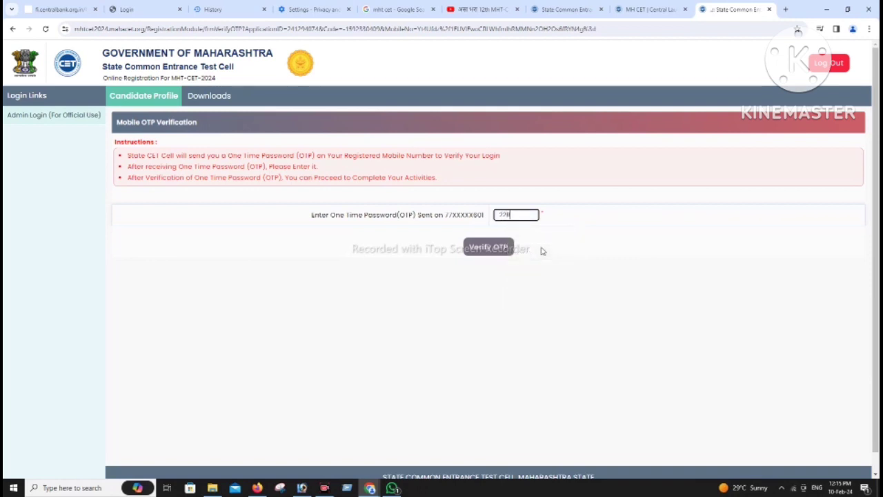
left_click(480, 248)
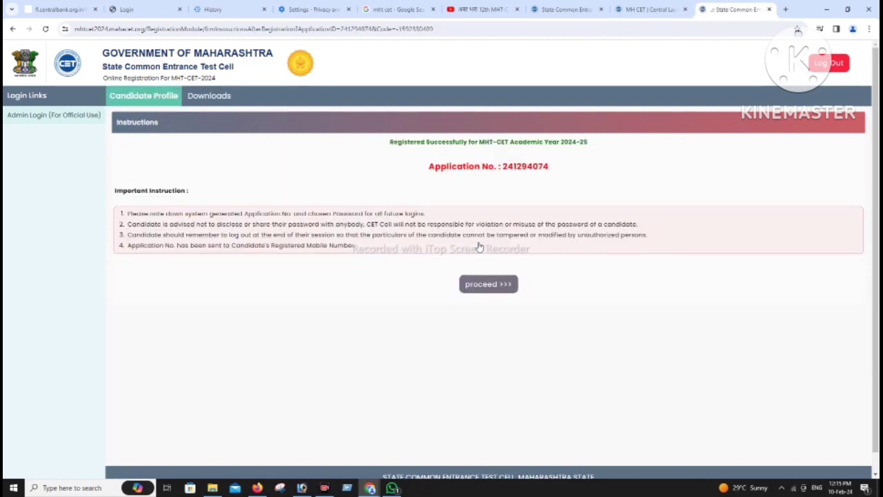
Copy the application number, continue to the dashboard, and open Step 2 Domicile and Category Details
triple_click(524, 169)
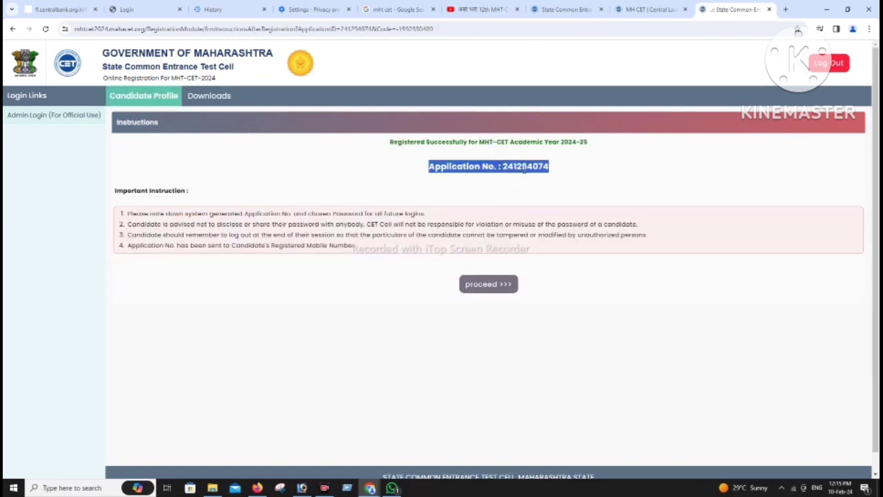
double_click(525, 168)
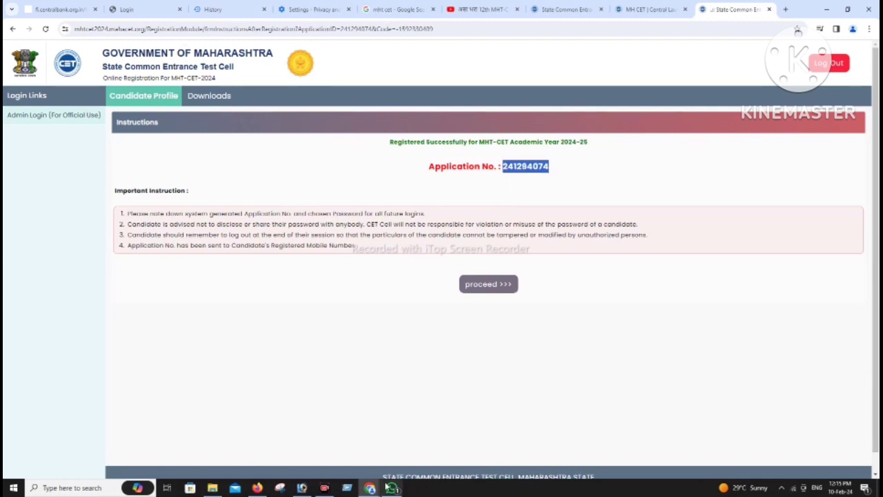
left_click(654, 441)
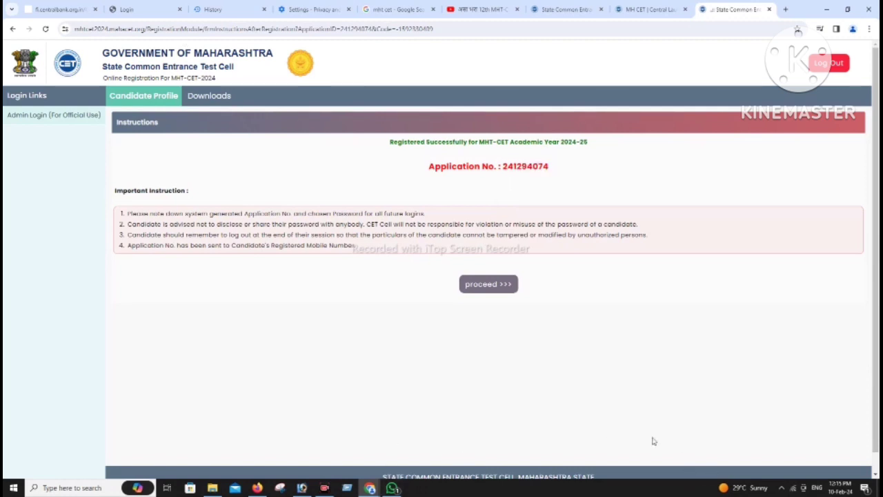
left_click(495, 290)
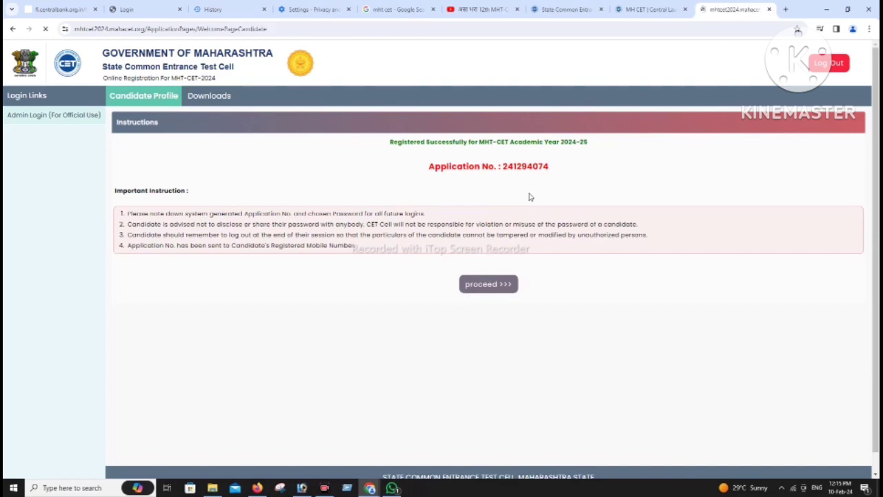
scroll(486, 231, "down", 1)
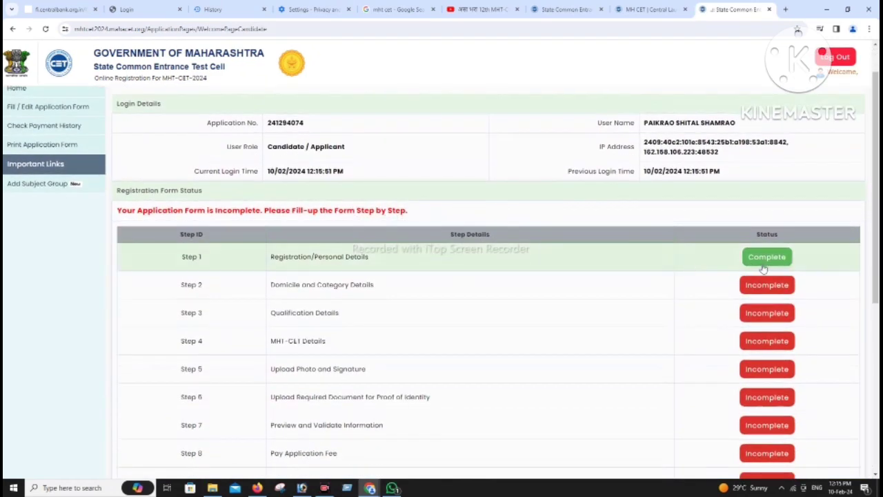
left_click(759, 286)
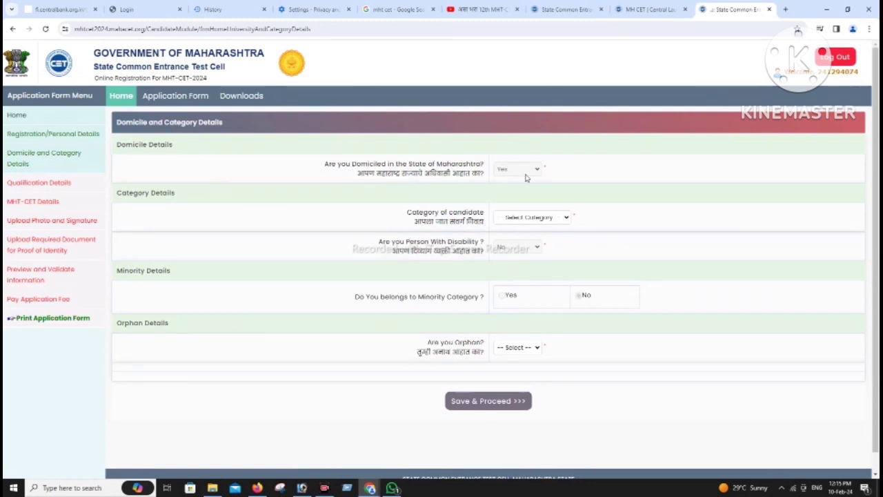
Set category SC and caste Mahar (37), mark the caste certificate Available and enter its number
left_click(537, 218)
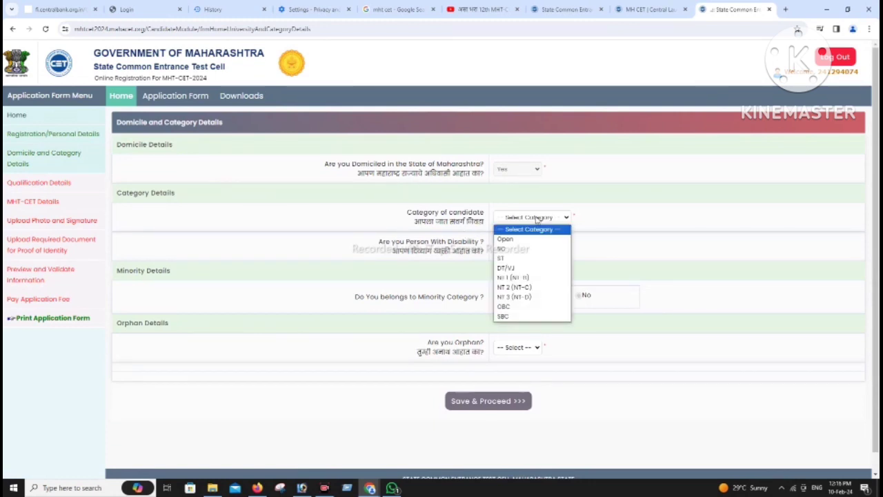
left_click(518, 248)
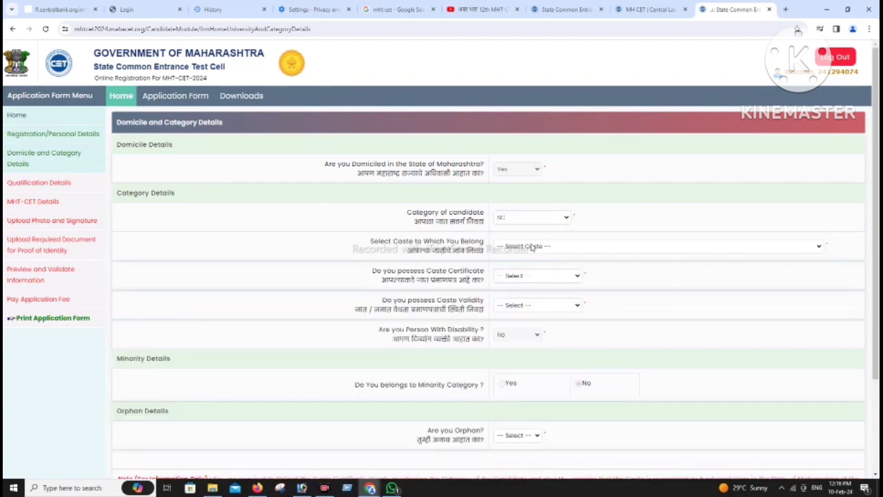
left_click(532, 247)
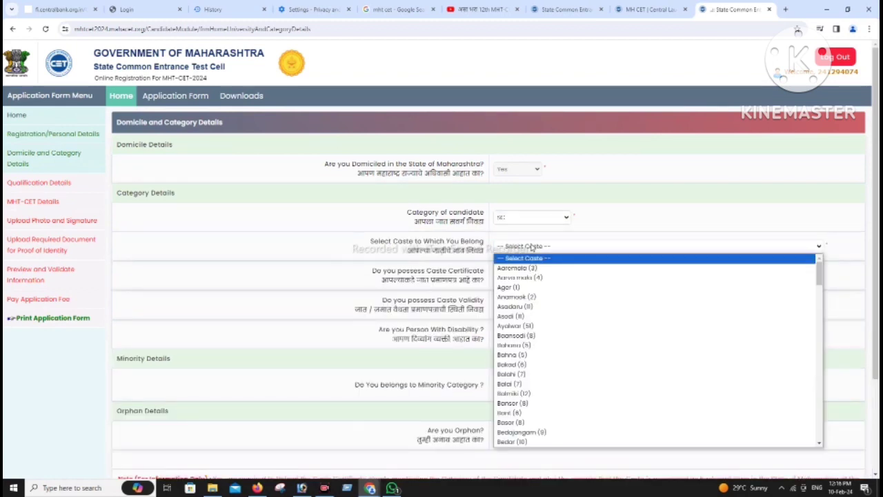
key("End")
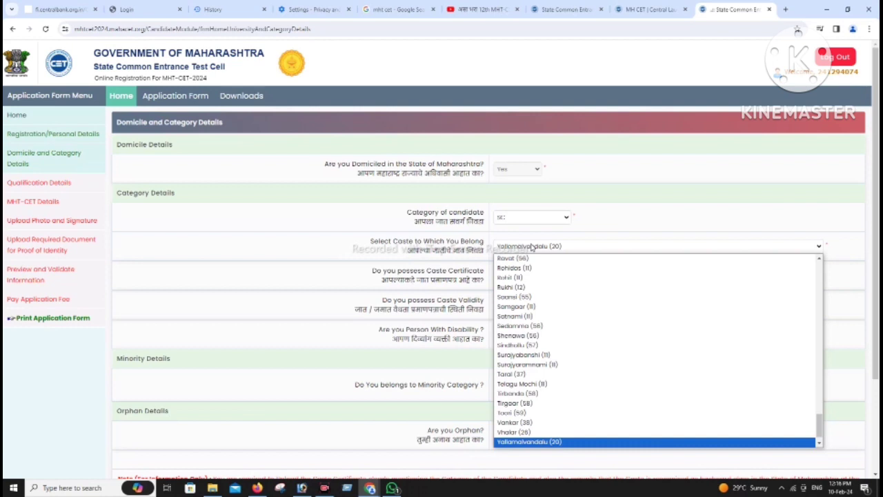
type("mahar")
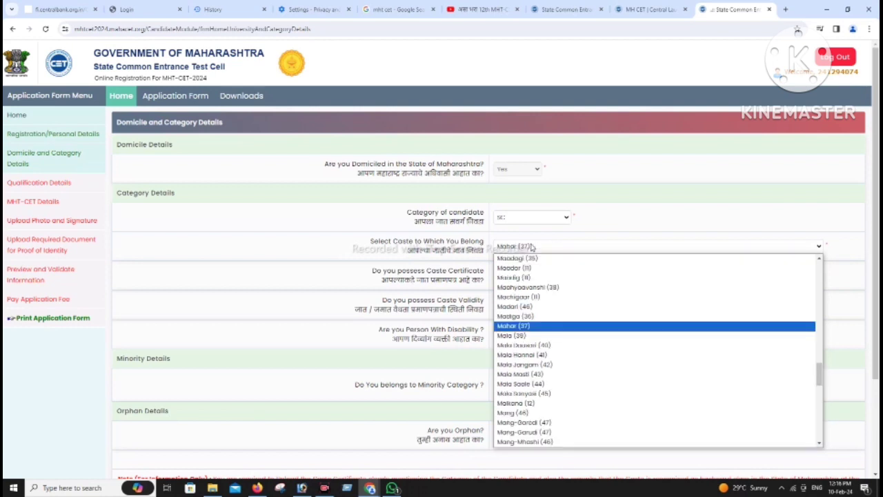
key("Return")
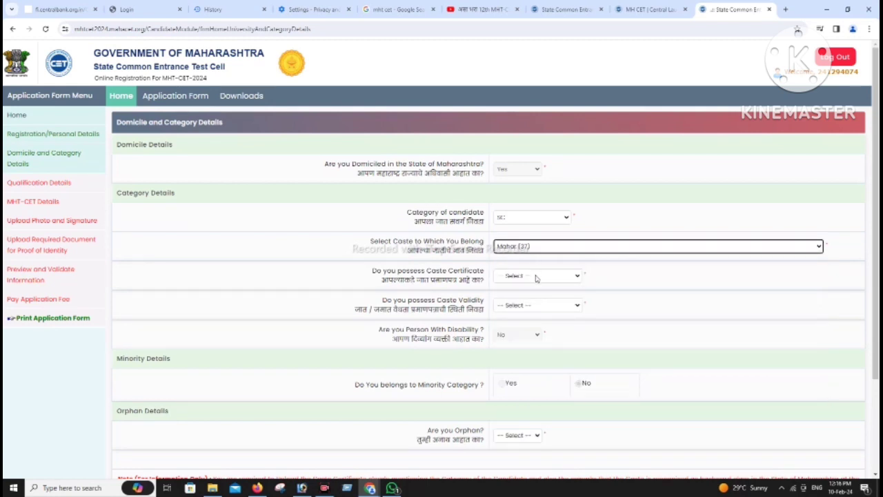
left_click(536, 278)
left_click(534, 297)
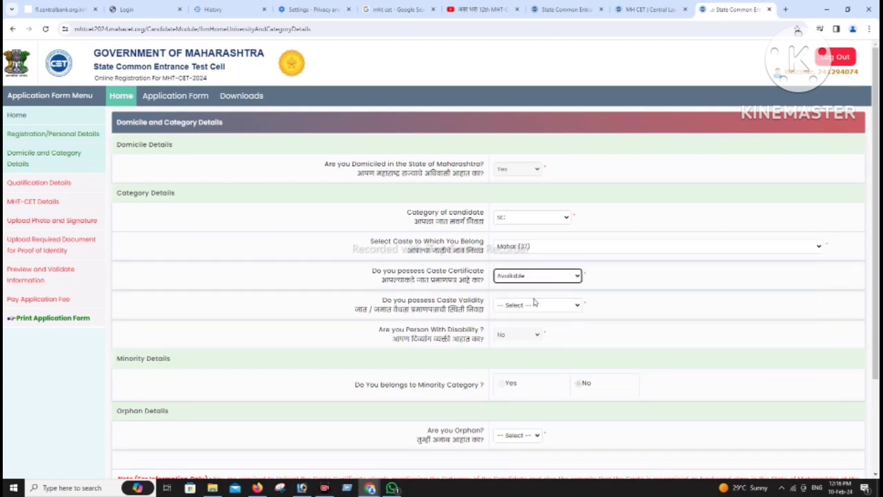
left_click(531, 302)
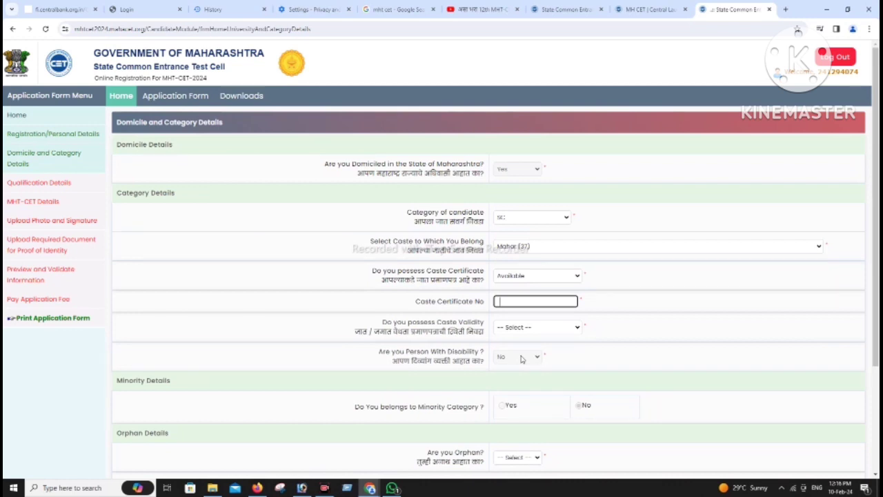
Mark caste validity Available and orphan status No, then save the category details
left_click(532, 328)
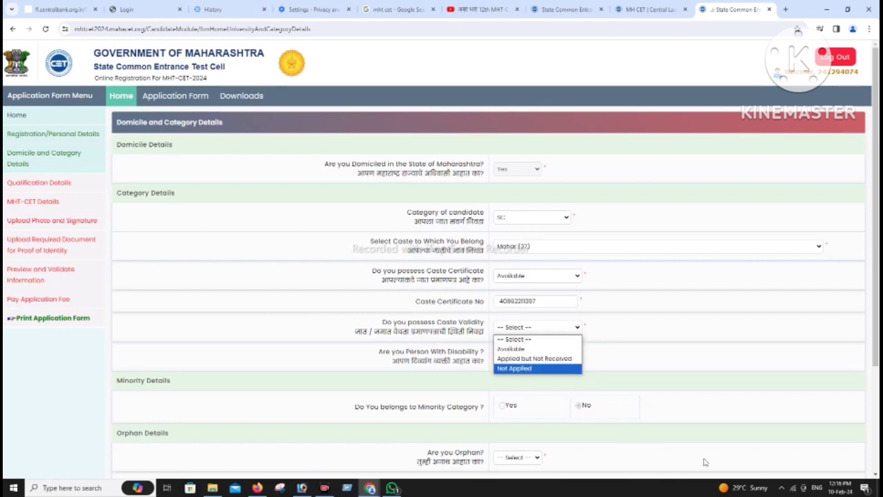
left_click(519, 350)
scroll(582, 354, "down", 2)
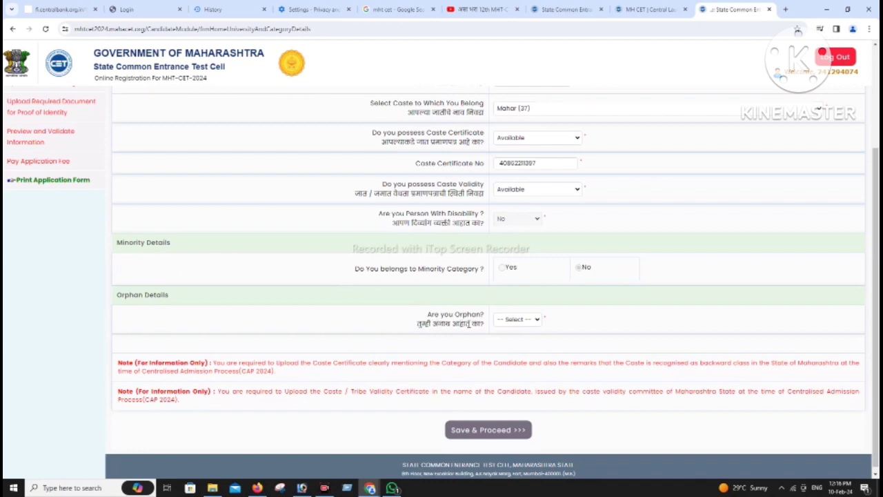
left_click(524, 320)
left_click(513, 351)
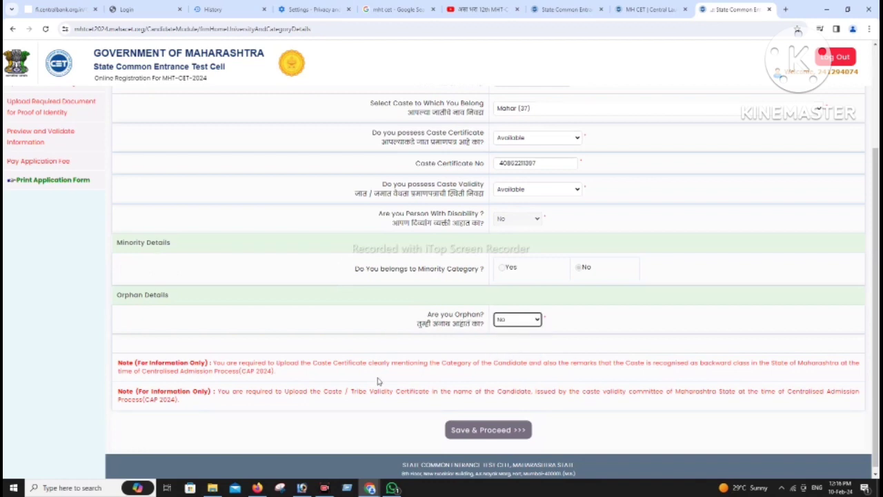
scroll(421, 404, "down", 1)
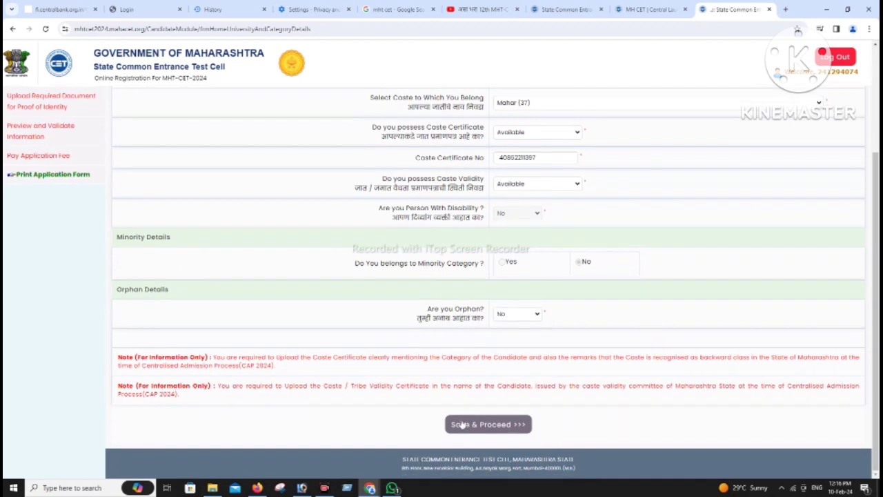
left_click(495, 426)
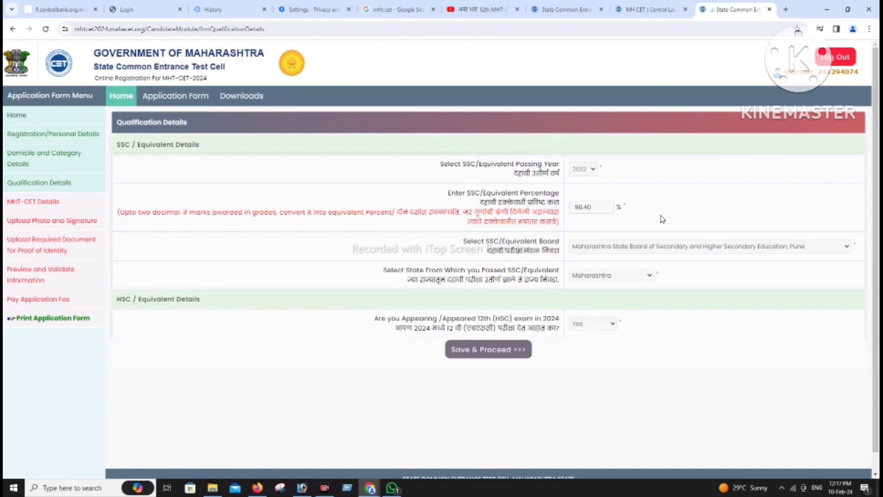
Save the filled qualification details and continue to the MHT-CET-2024 Examination Details form
scroll(607, 241, "down", 1)
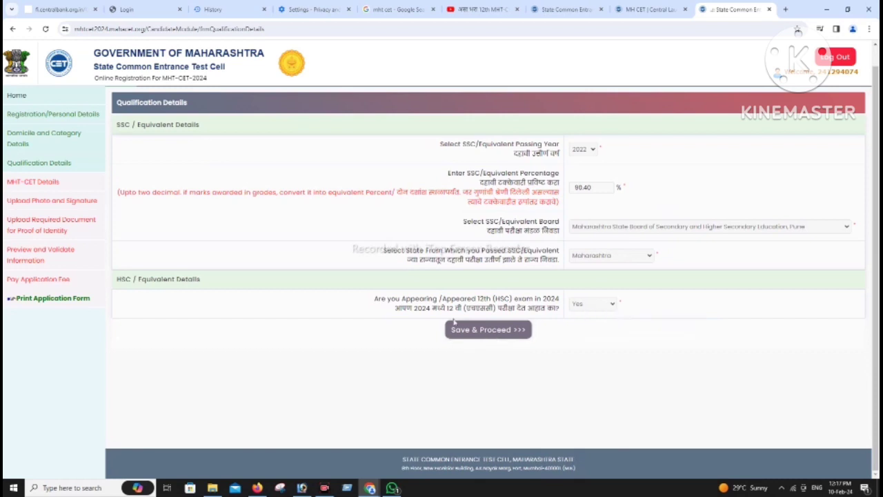
left_click(505, 332)
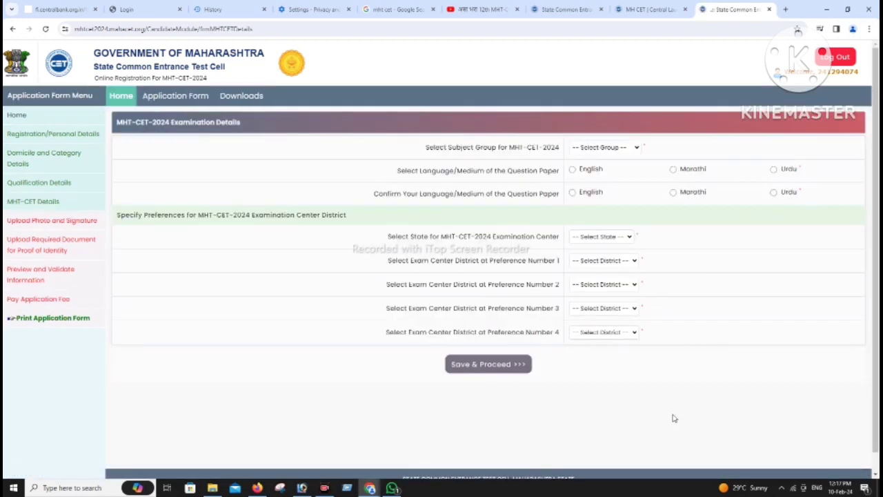
Choose PCM as the subject group with English as the question paper medium
left_click(617, 148)
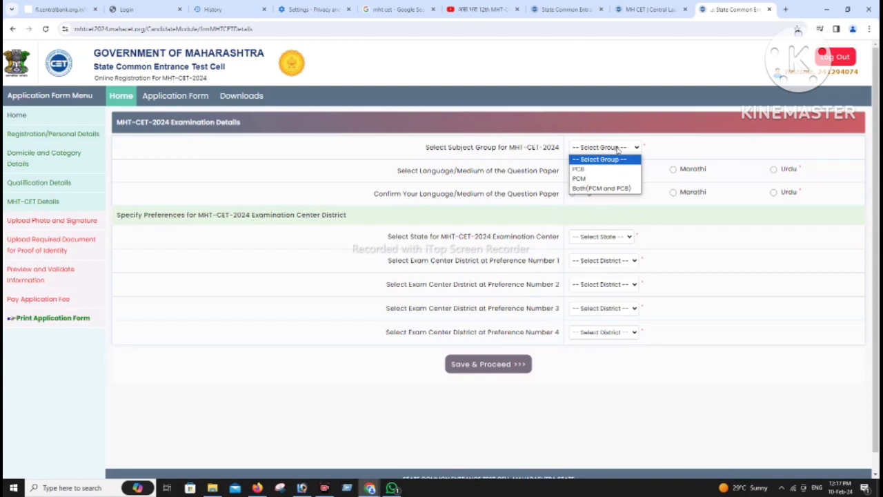
left_click(612, 178)
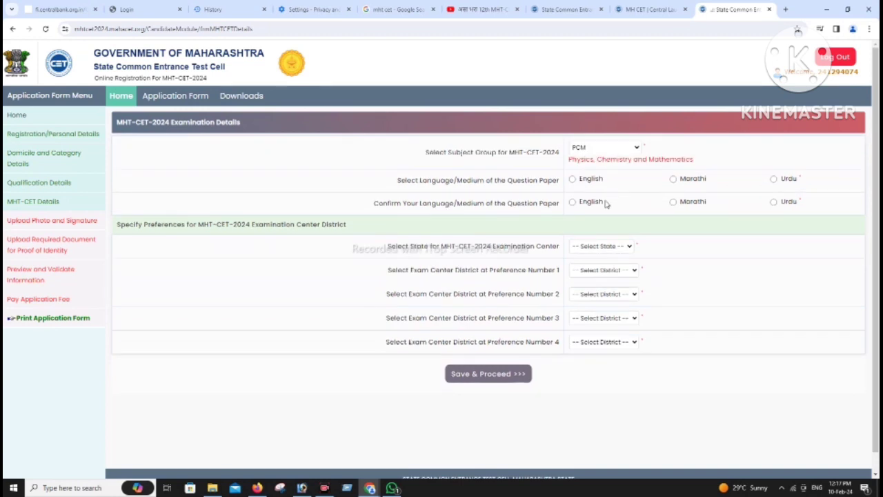
left_click(591, 180)
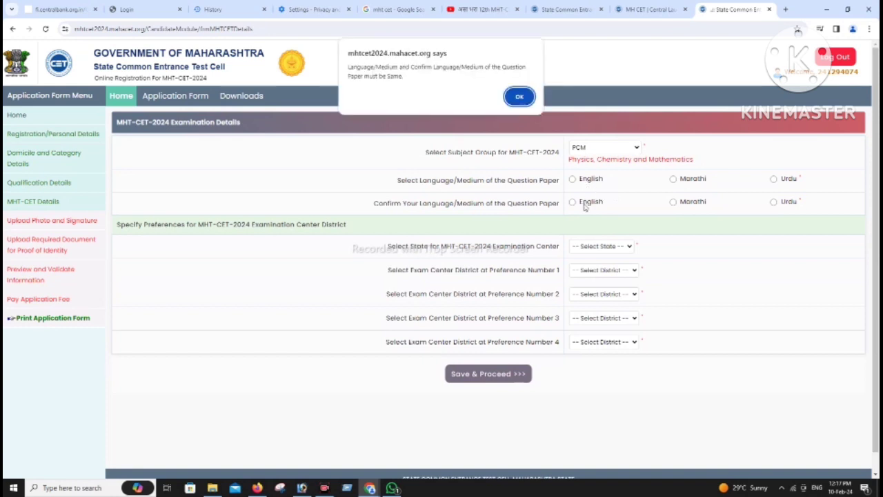
left_click(519, 96)
left_click(572, 202)
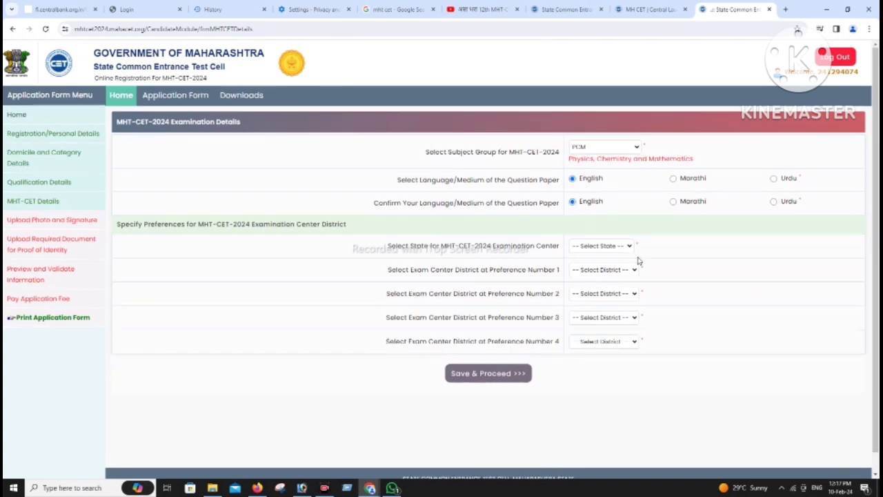
Set Maharashtra as the exam centre state
scroll(638, 259, "down", 1)
left_click(609, 230)
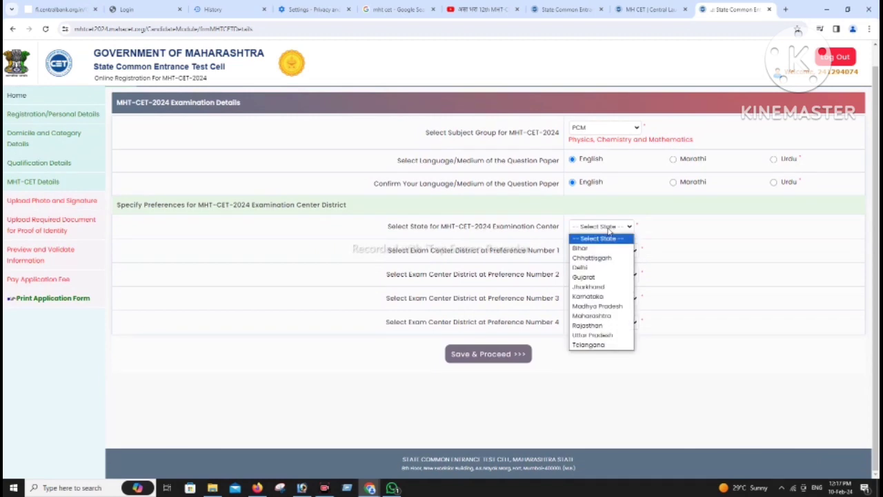
key("m")
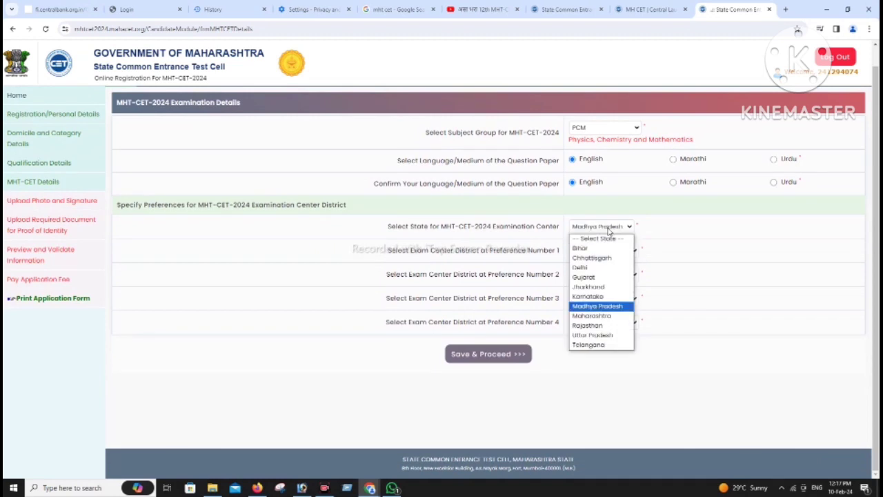
key("m")
key("Return")
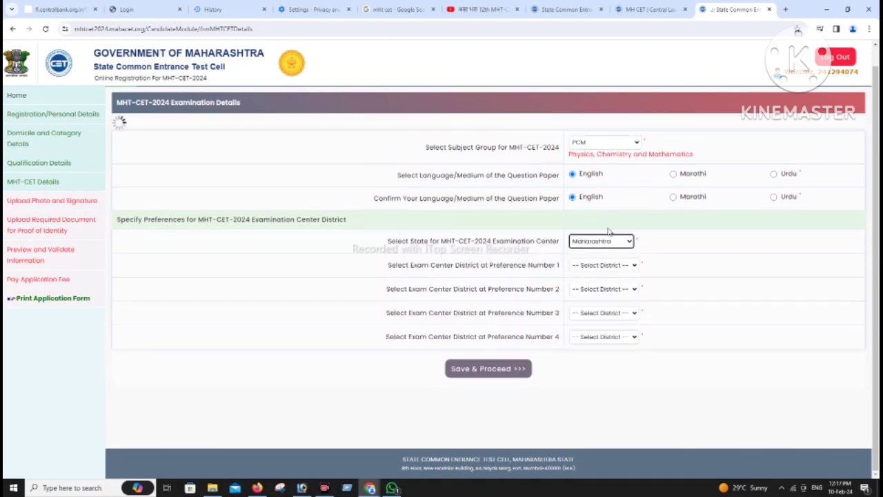
Set district preferences 1–4 to Nanded, Yavatmal, Amravati and Hingoli
left_click(607, 251)
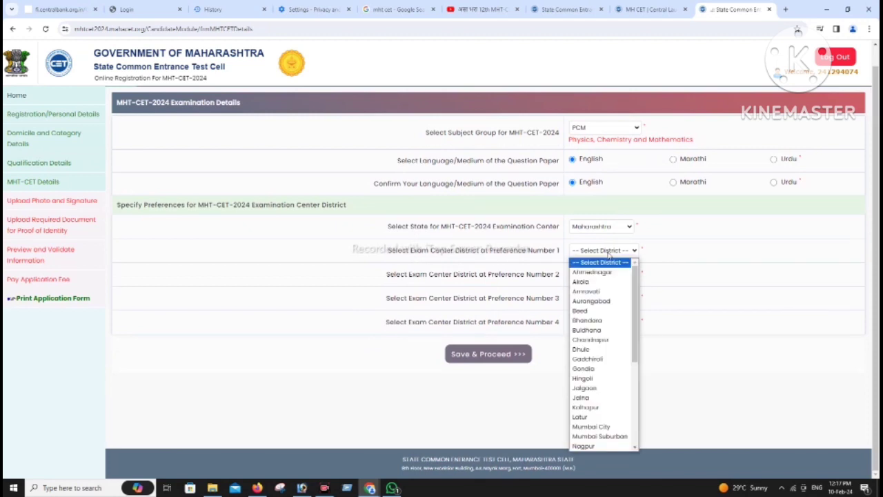
key("n")
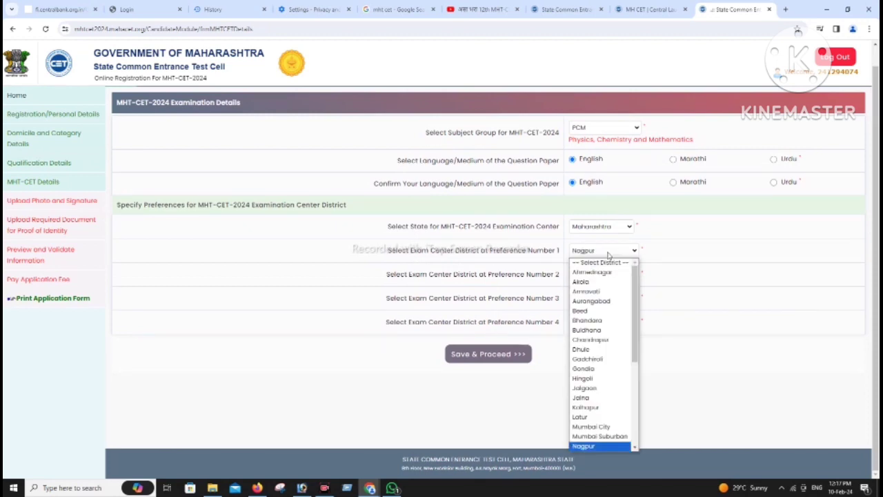
key("n")
key("Return")
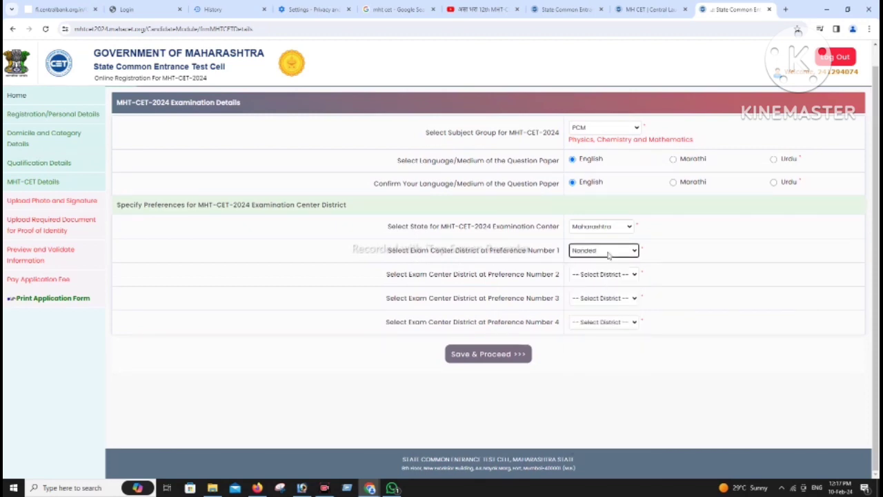
left_click(605, 298)
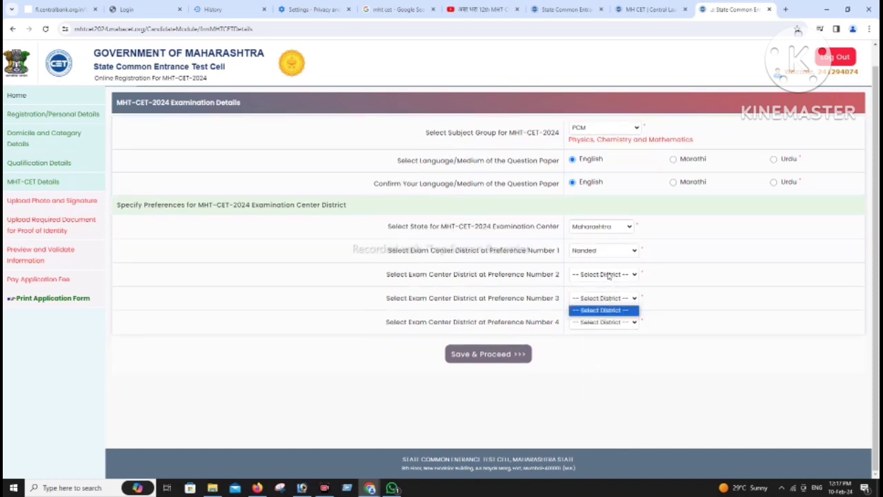
left_click(607, 274)
key("y")
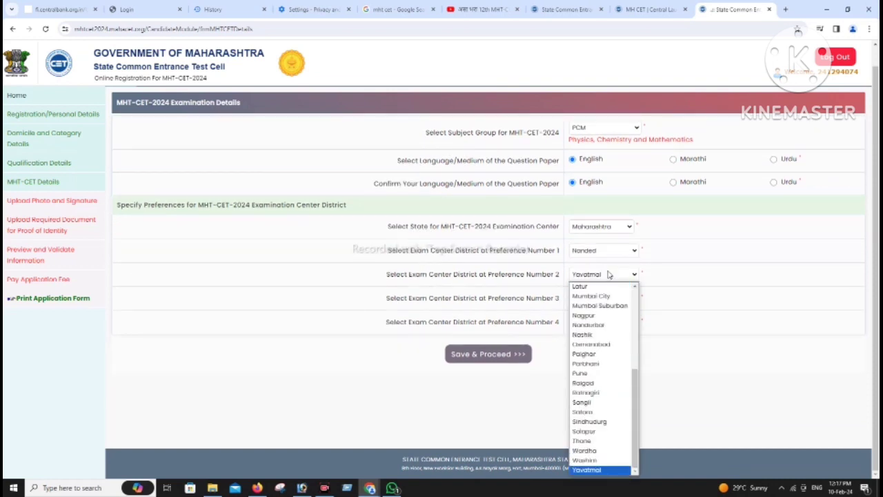
key("Return")
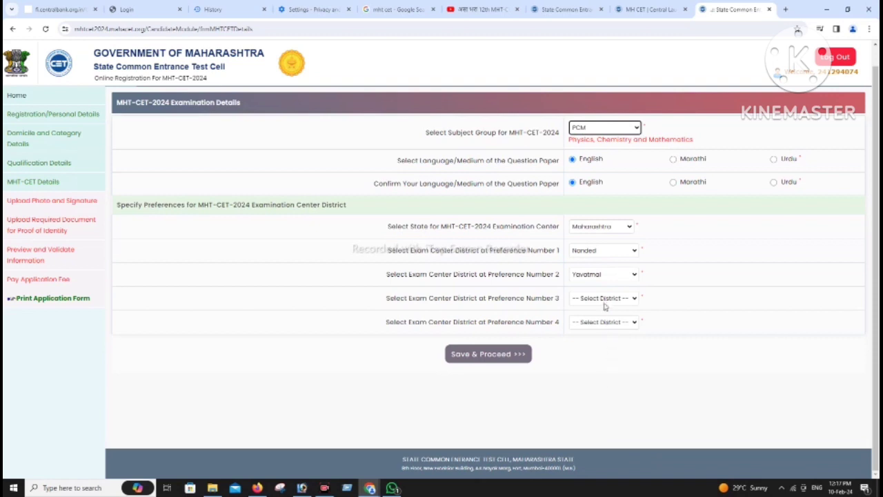
left_click(604, 299)
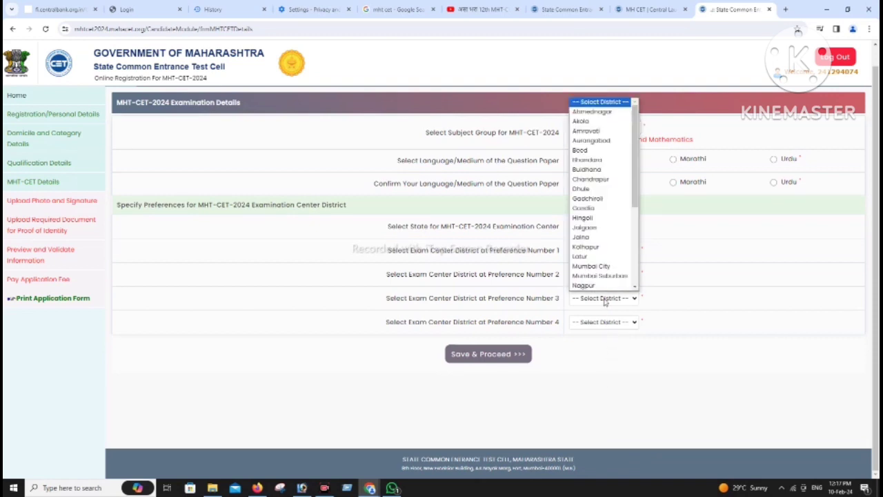
left_click(623, 131)
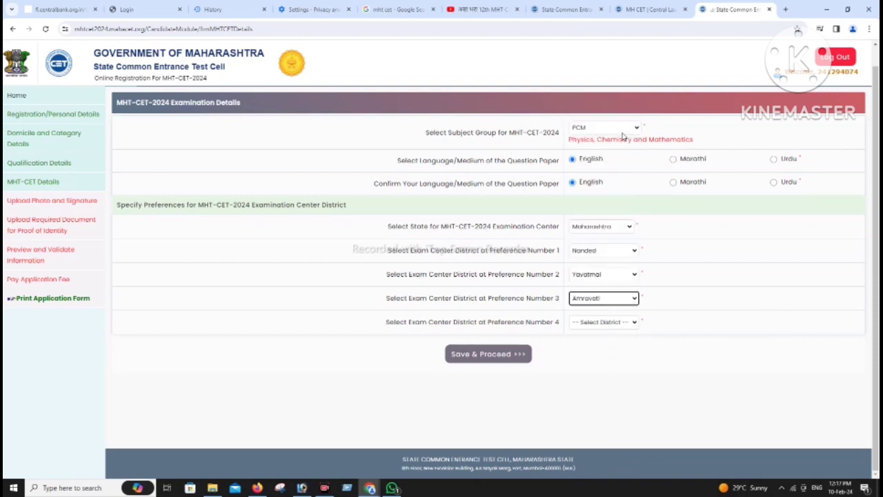
left_click(600, 322)
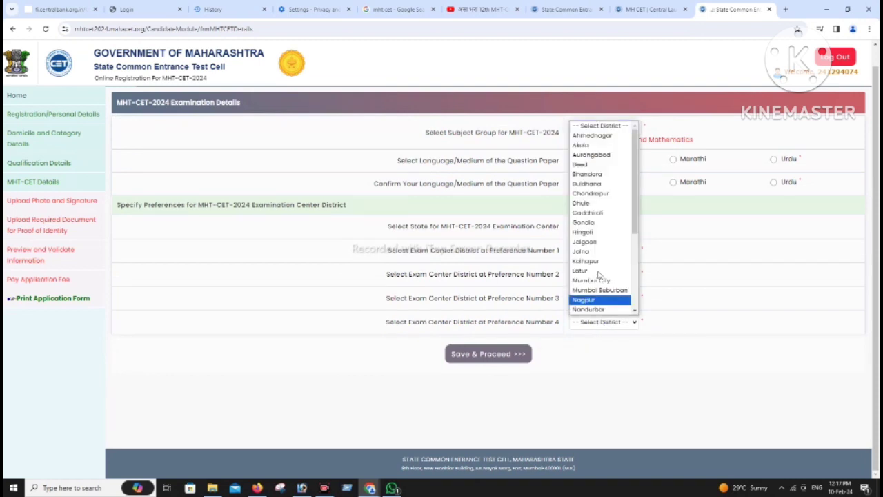
left_click(600, 230)
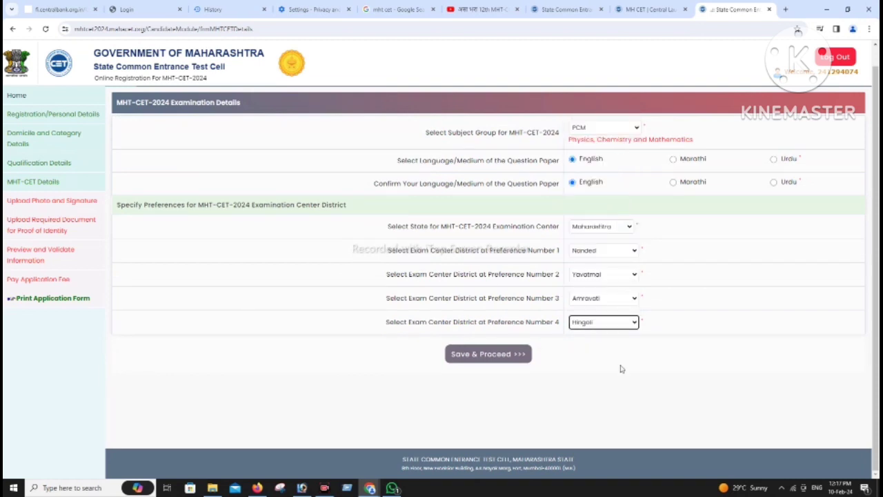
Save the exam details, then load and crop the photograph for upload
left_click(509, 356)
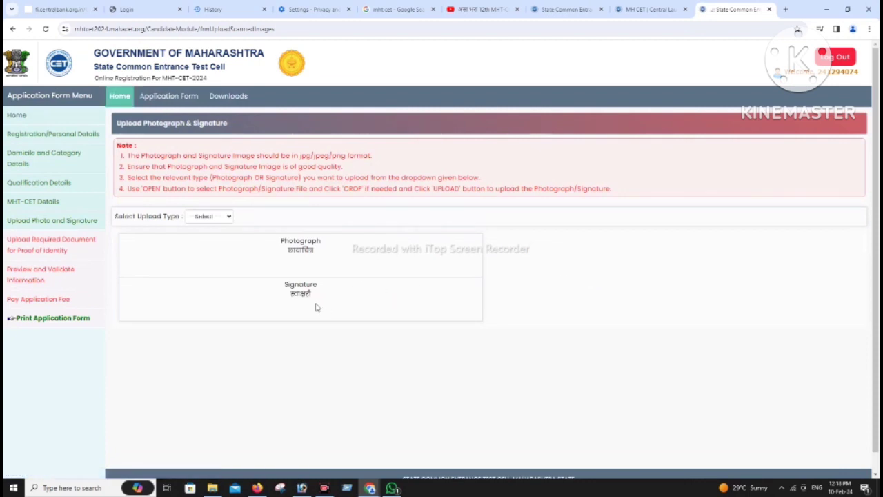
left_click(207, 216)
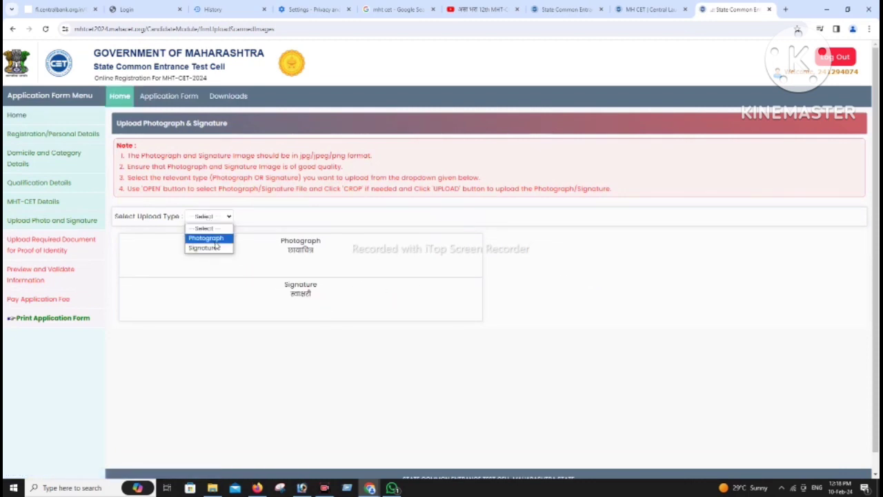
left_click(215, 241)
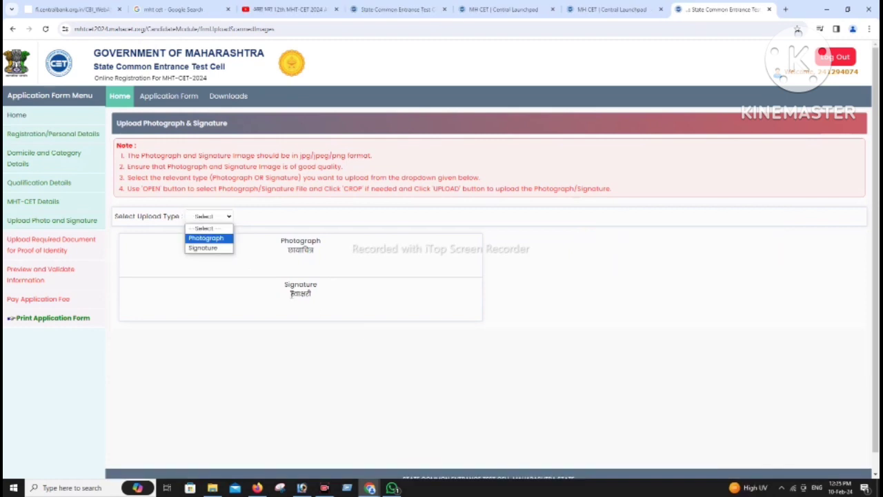
left_click(210, 241)
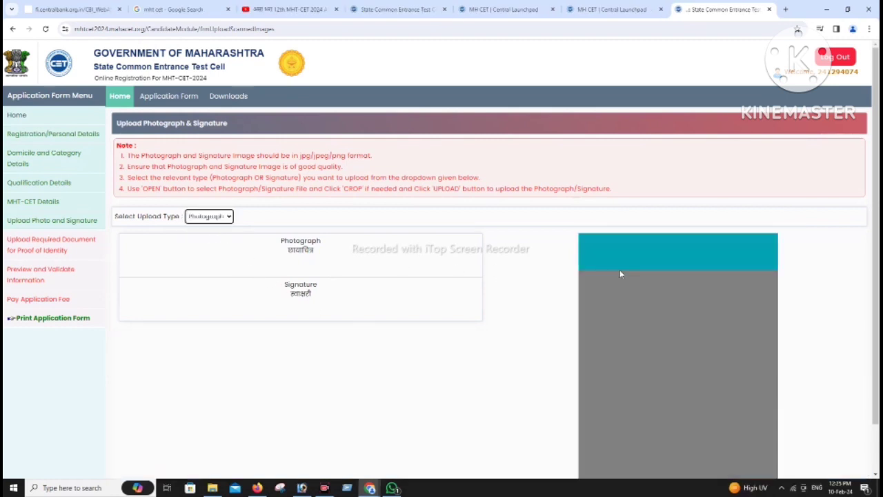
left_click(598, 252)
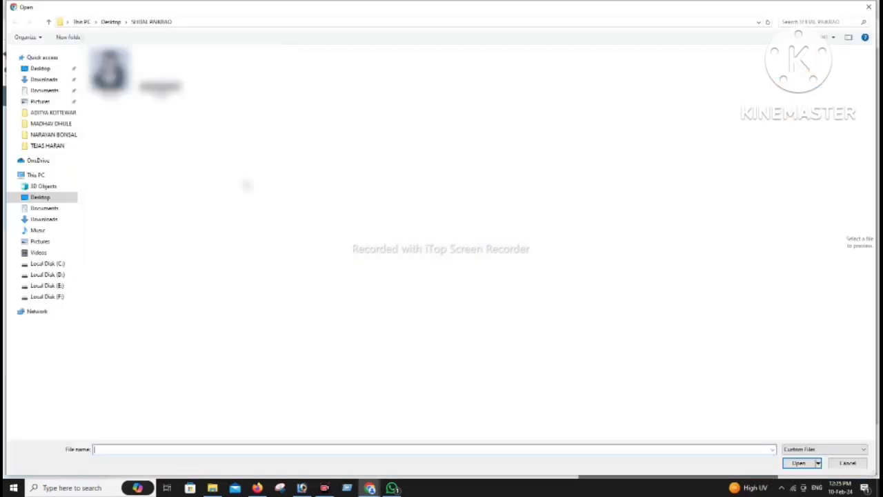
double_click(110, 72)
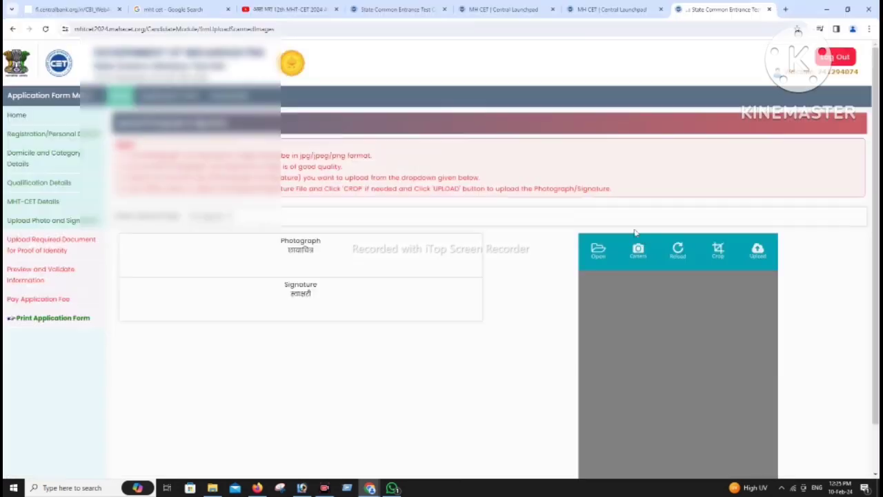
scroll(483, 290, "down", 1)
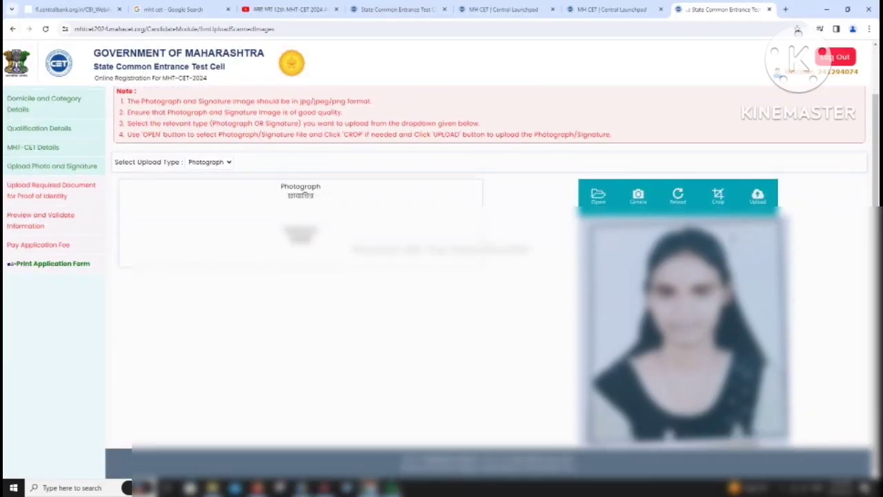
left_click(719, 197)
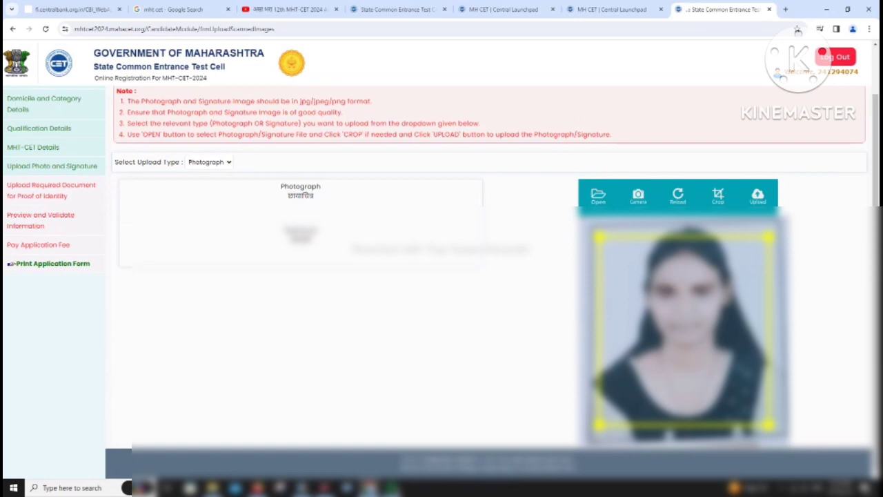
key("ctrl+minus")
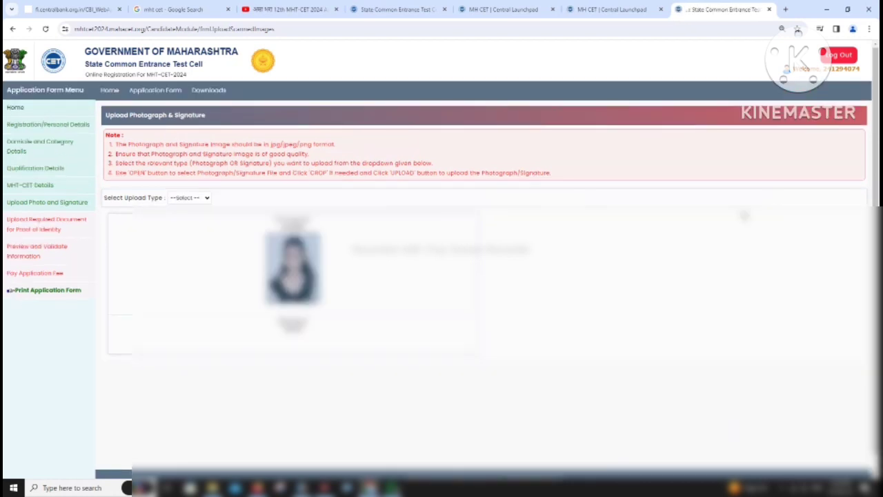
Upload the signature image and continue to the identity document step
left_click(206, 199)
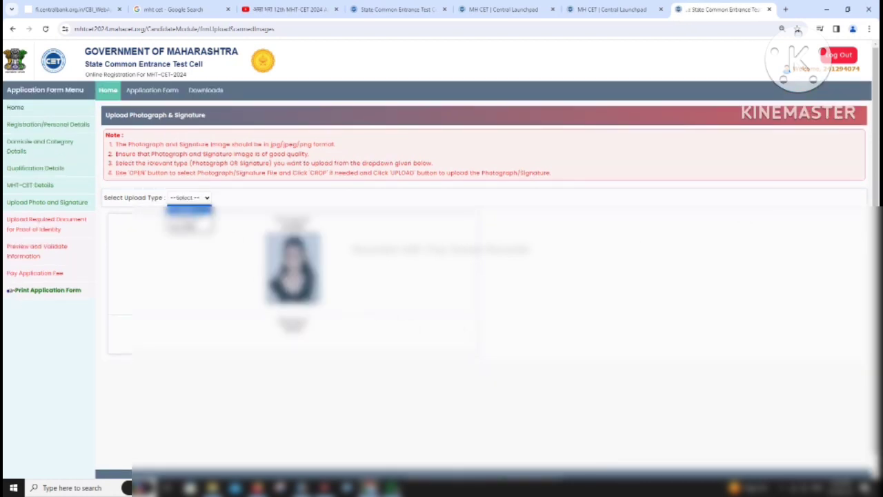
left_click(189, 227)
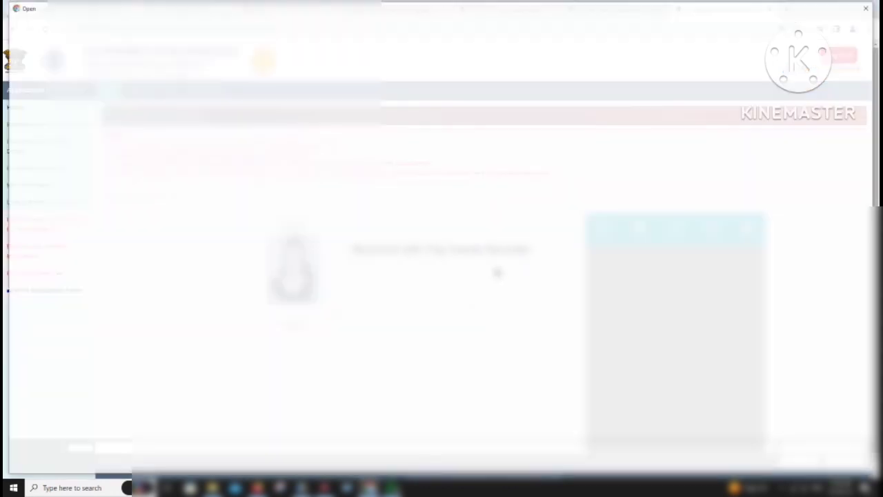
left_click(181, 101)
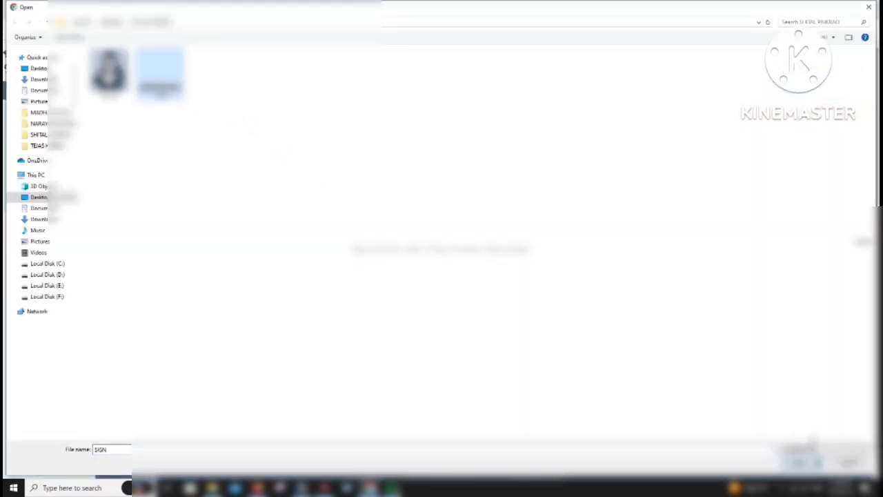
left_click(804, 438)
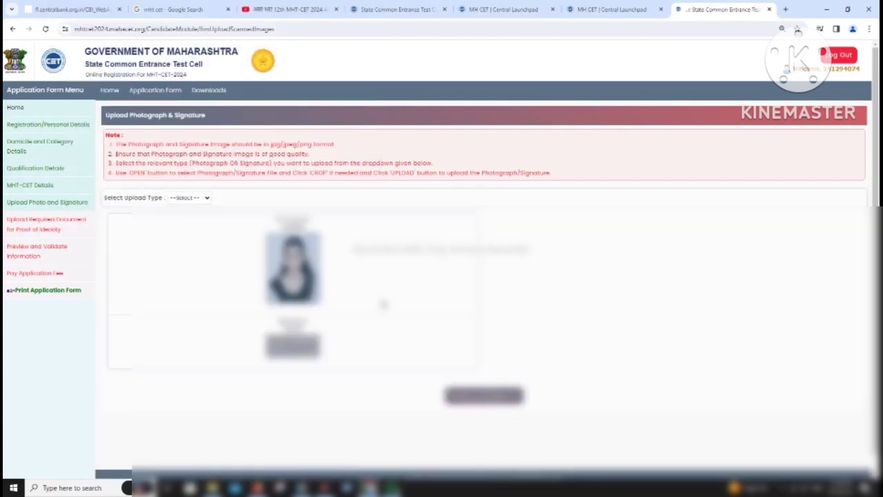
scroll(383, 303, "down", 1)
left_click(484, 377)
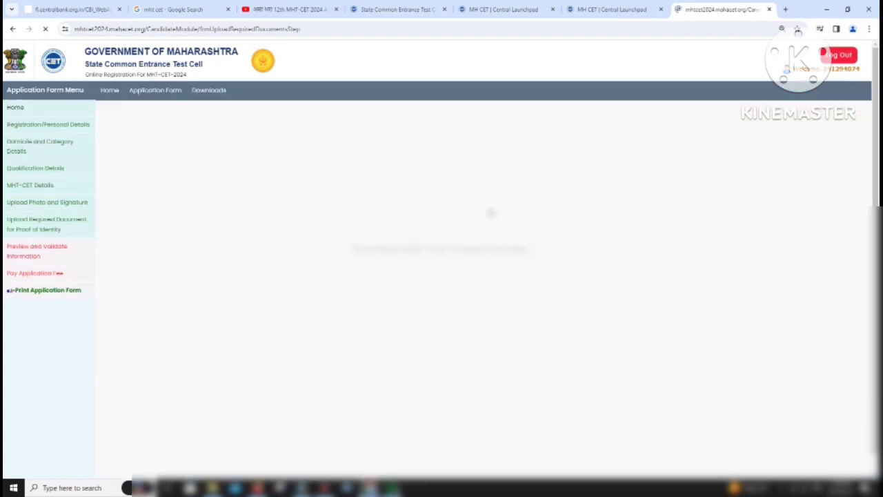
Choose Aadhaar Card as the identity document and upload its image
left_click(489, 209)
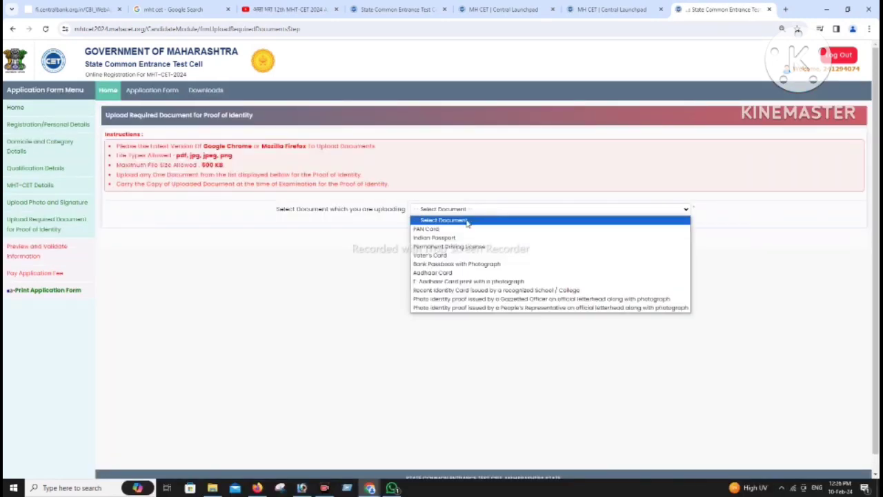
left_click(442, 274)
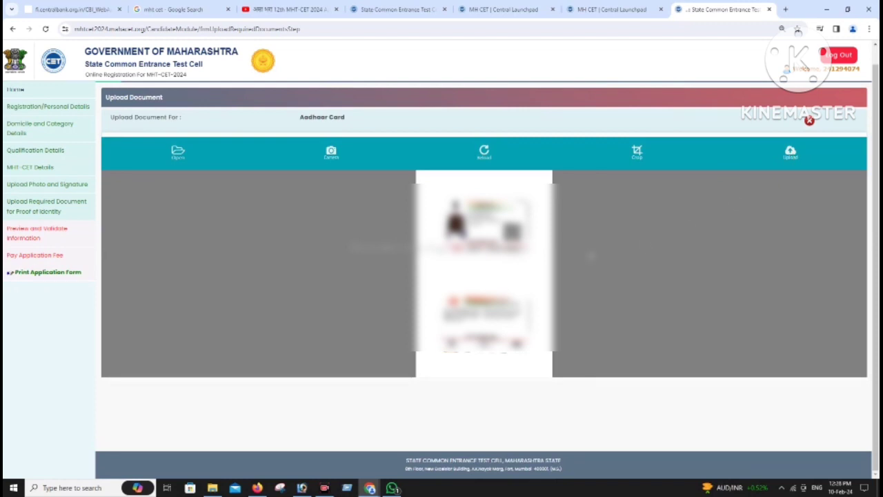
left_click(789, 153)
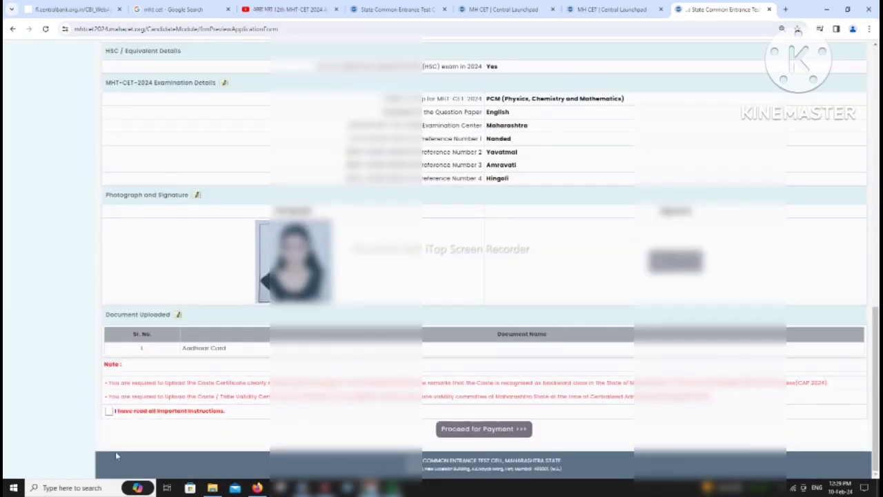
Acknowledge the important instructions and confirm proceeding to the ₹800 fee payment
left_click(108, 410)
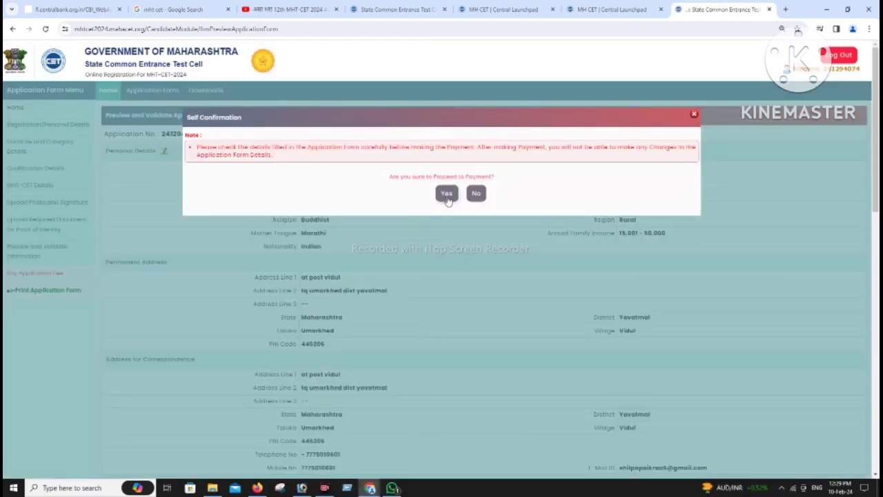
left_click(447, 195)
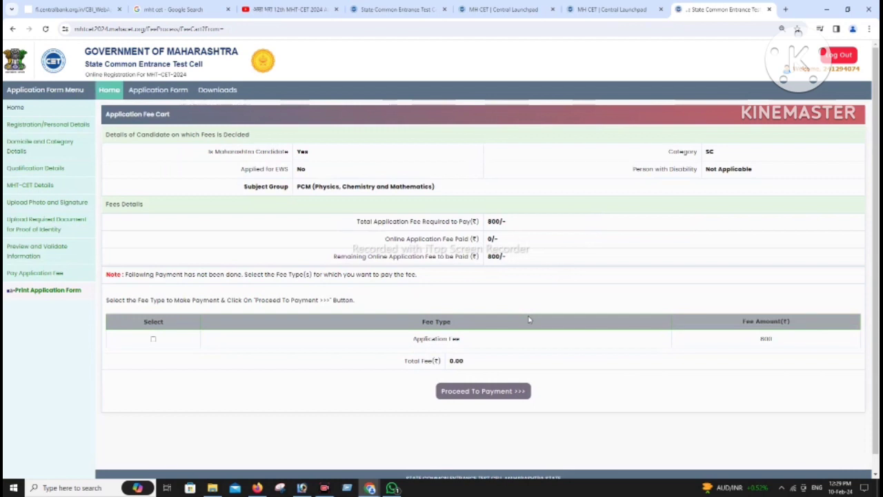
Select the ₹800 application fee, pay via Razorpay, agree to terms and accept the gateway redirect
left_click(153, 338)
scroll(563, 303, "down", 1)
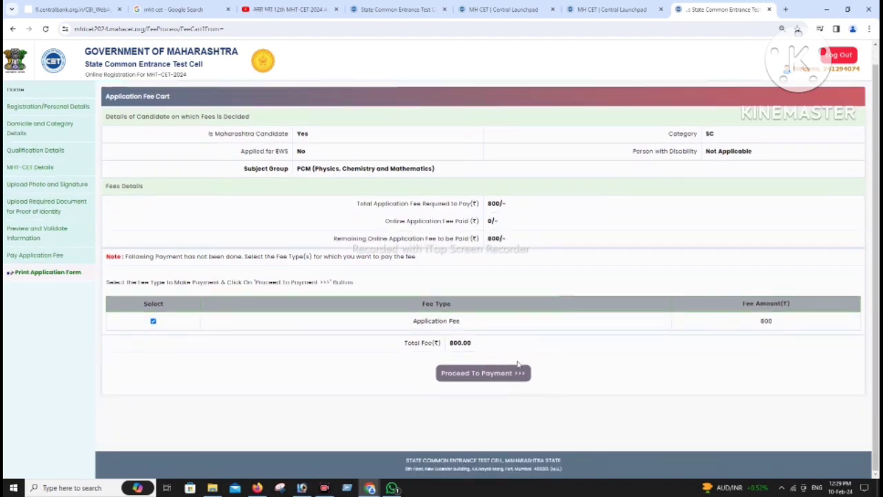
left_click(483, 373)
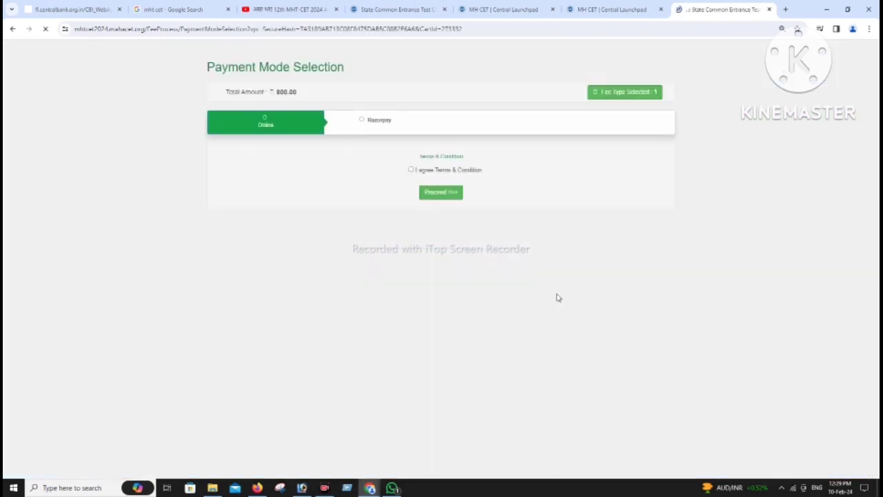
left_click(367, 121)
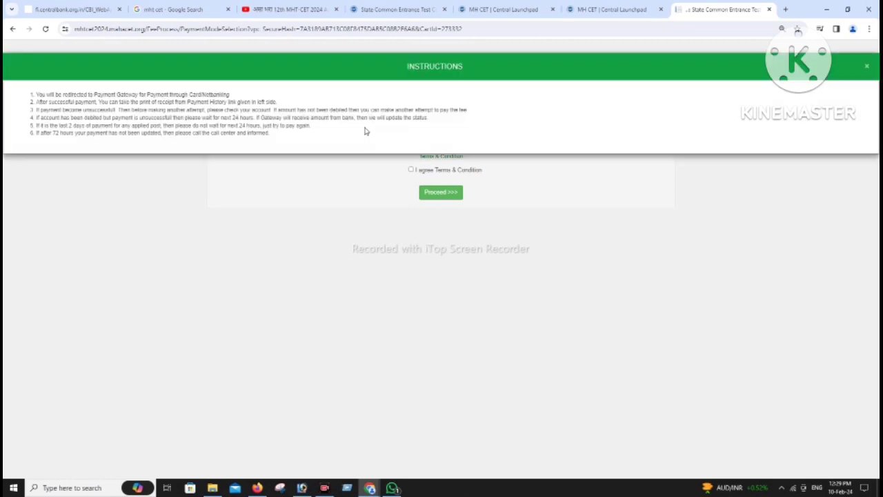
left_click(411, 170)
left_click(411, 170)
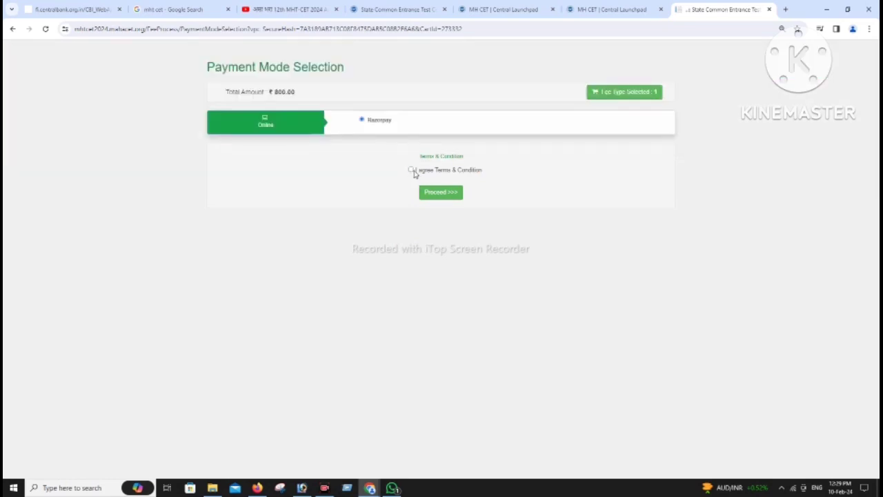
left_click(439, 193)
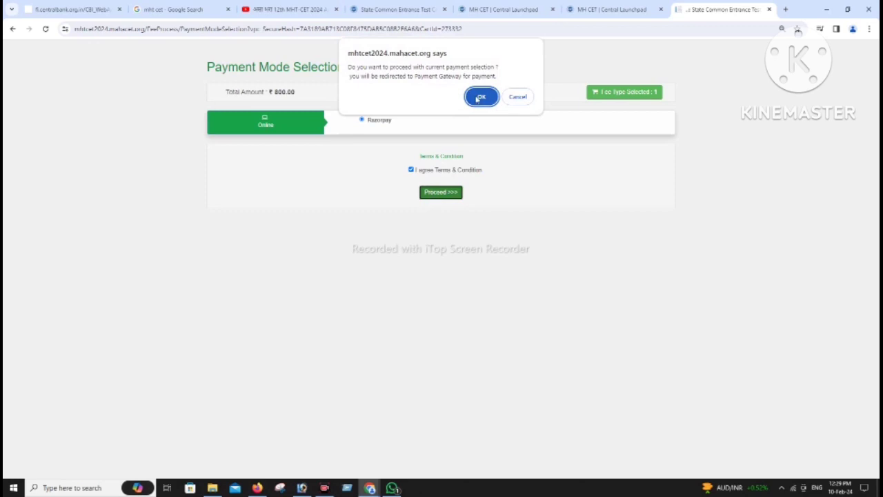
left_click(482, 96)
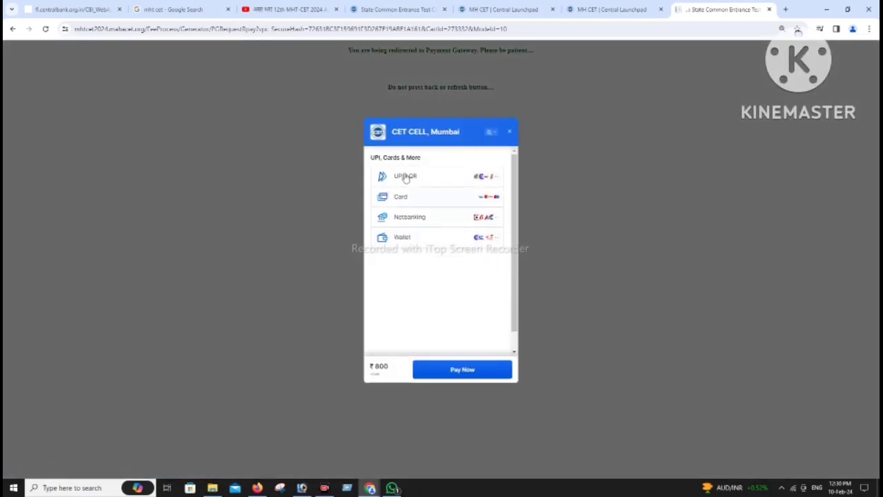
Pay the ₹801.18 total by UPI using a generated QR code
left_click(406, 175)
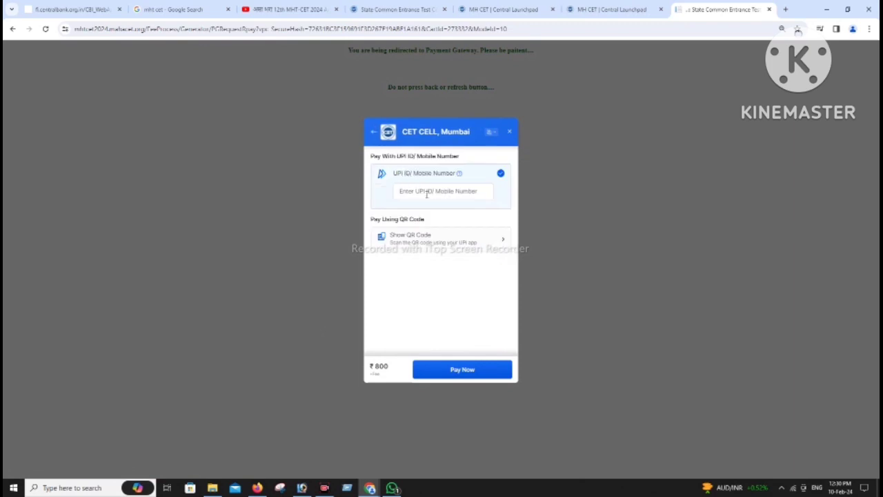
left_click(439, 233)
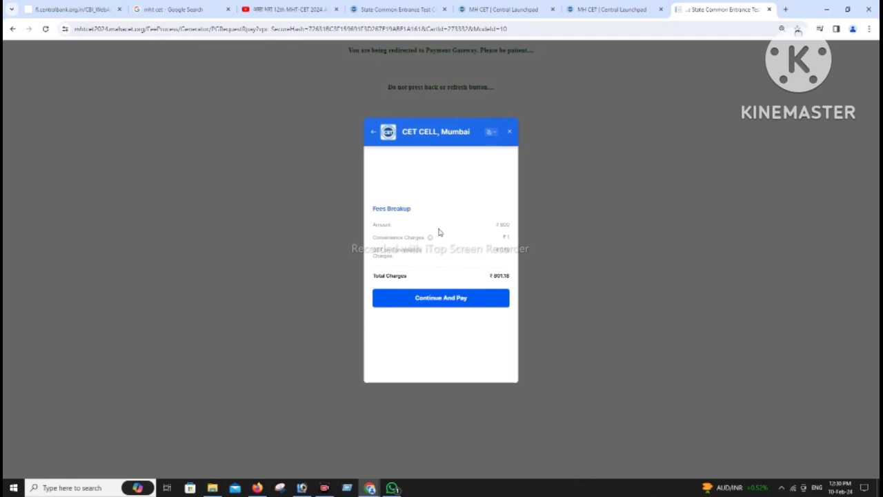
left_click(454, 302)
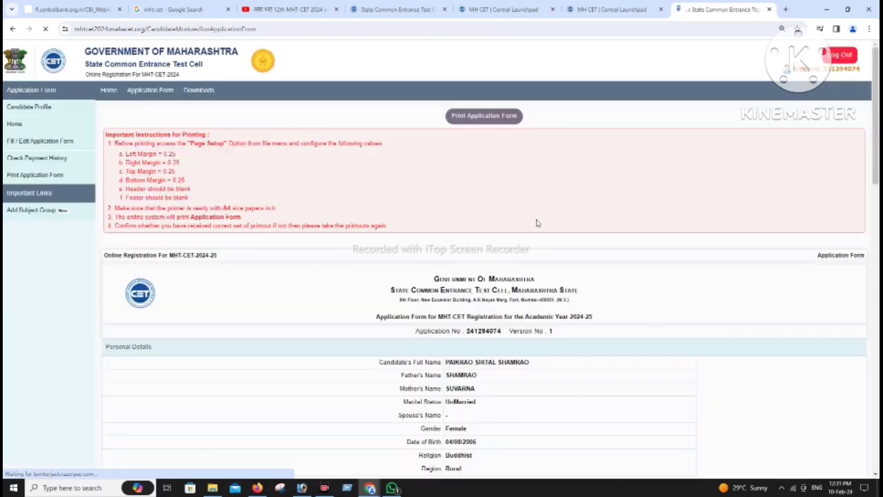
Open the Print Application Form window, maximize it and scroll through the form
scroll(545, 276, "down", 3)
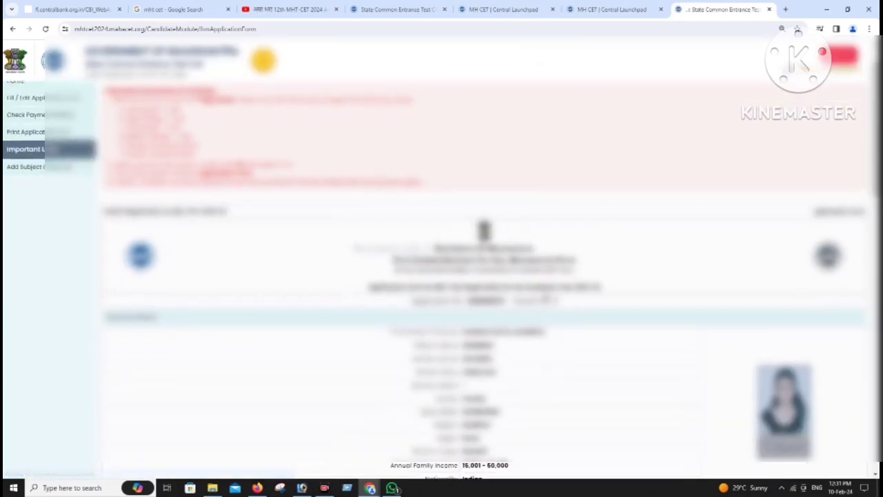
scroll(545, 296, "down", 10)
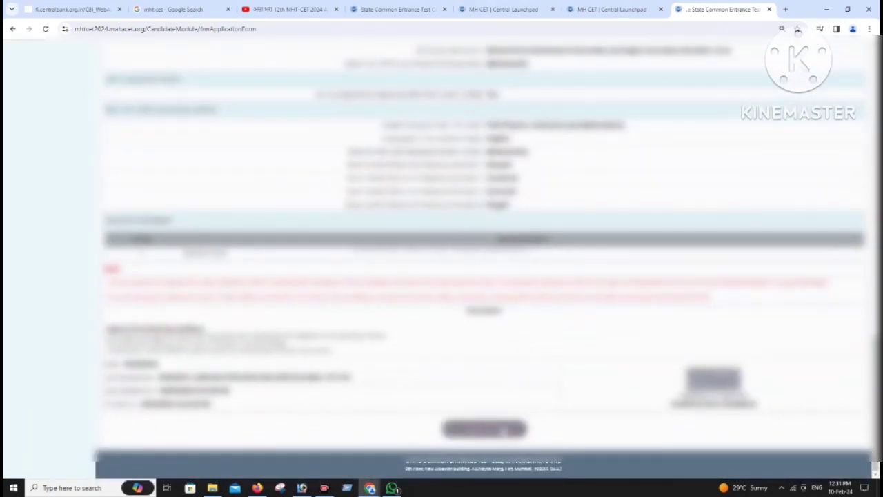
left_click(500, 429)
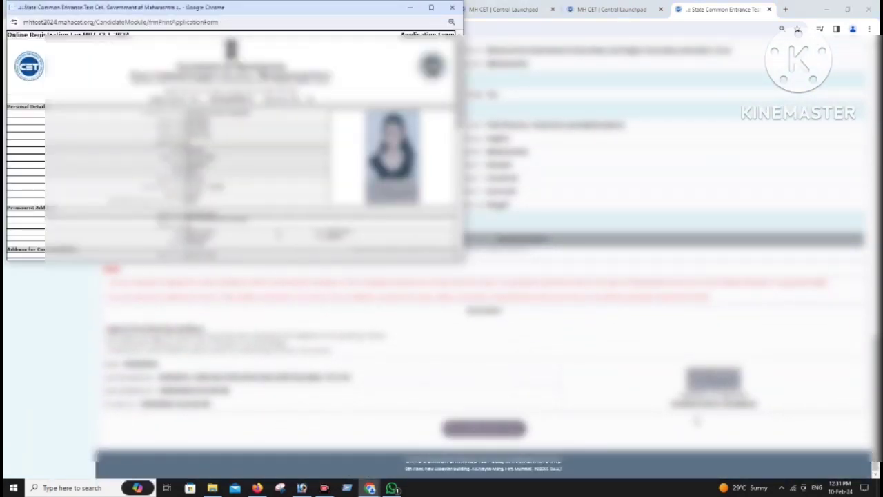
left_click(431, 6)
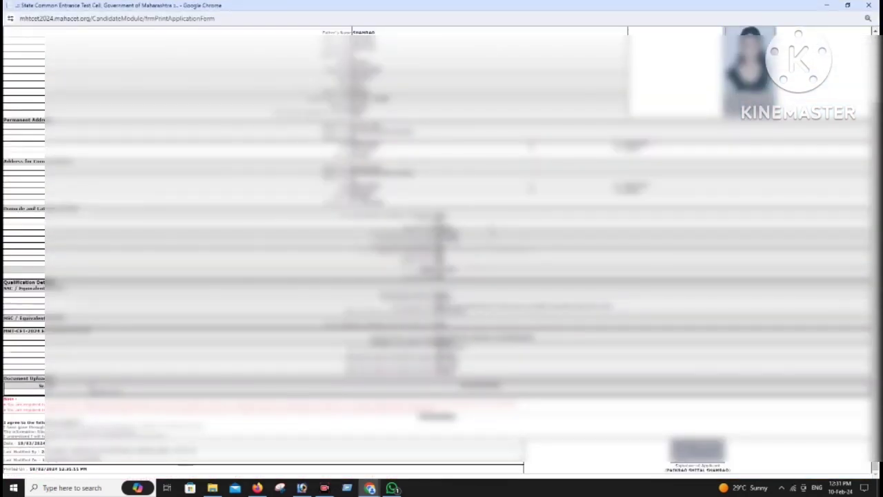
scroll(441, 249, "up", 15)
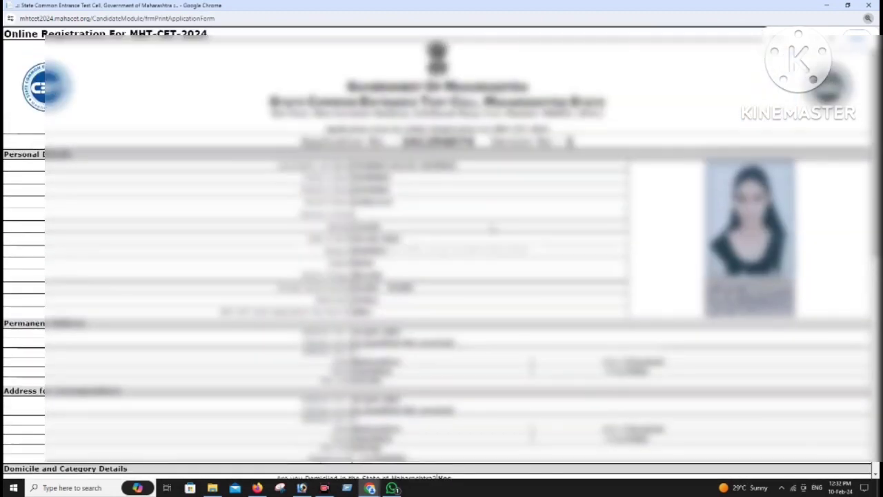
scroll(492, 229, "down", 5)
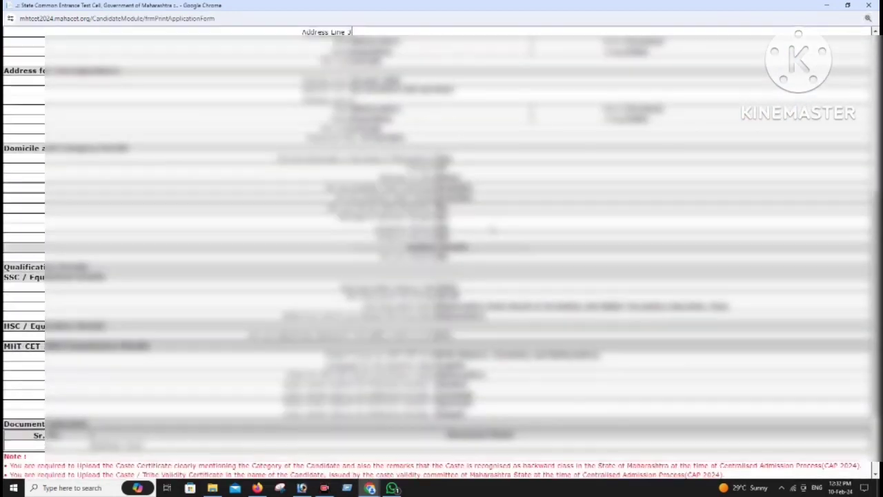
scroll(492, 230, "down", 3)
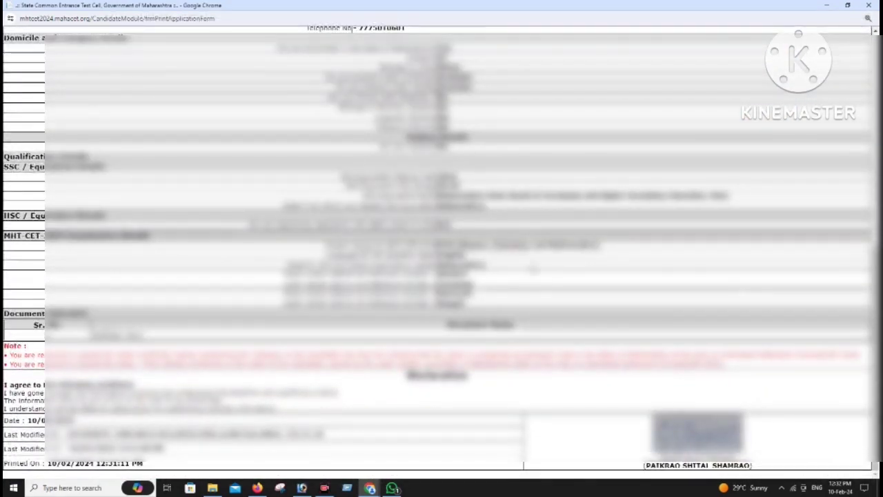